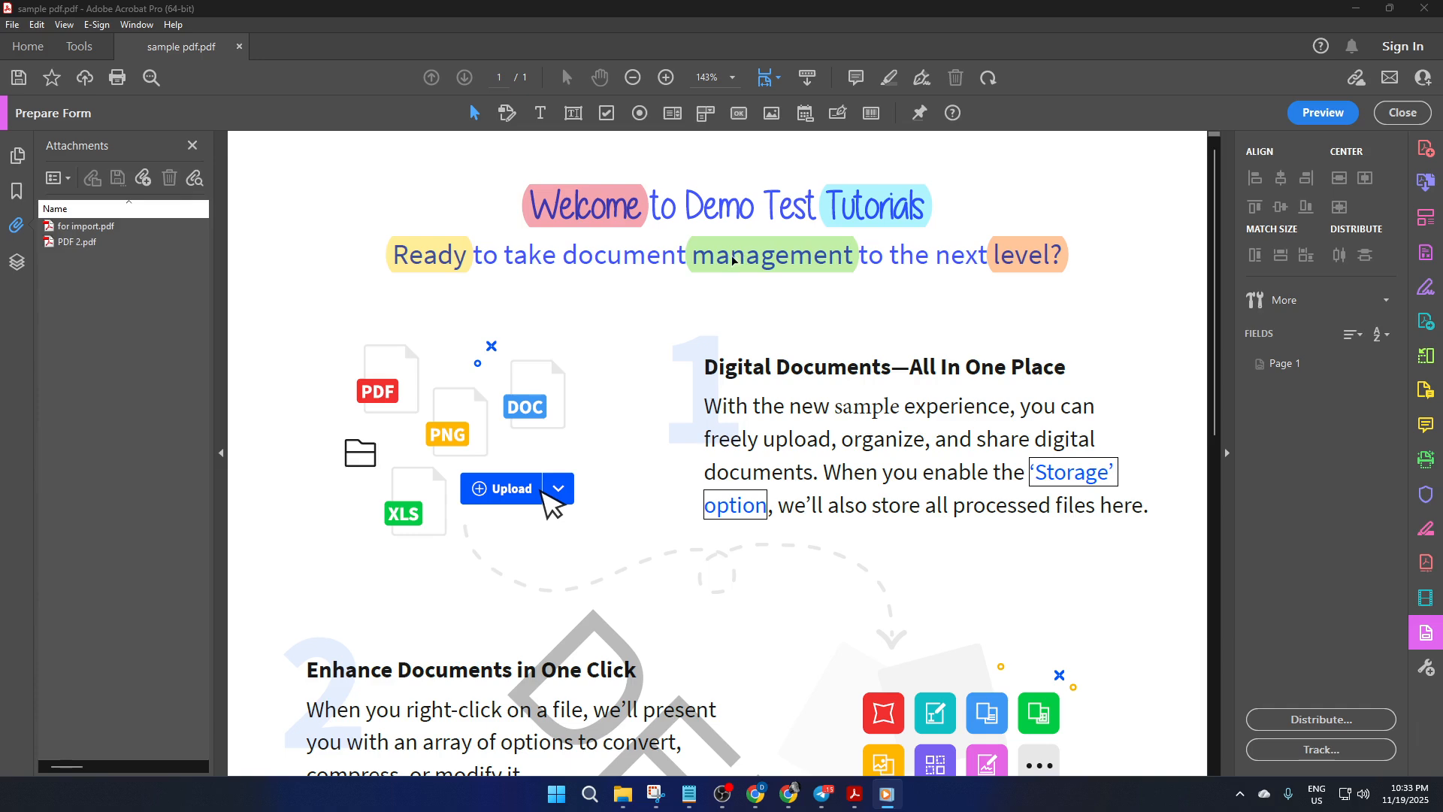
pyautogui.click(40, 51)
pyautogui.click(40, 51)
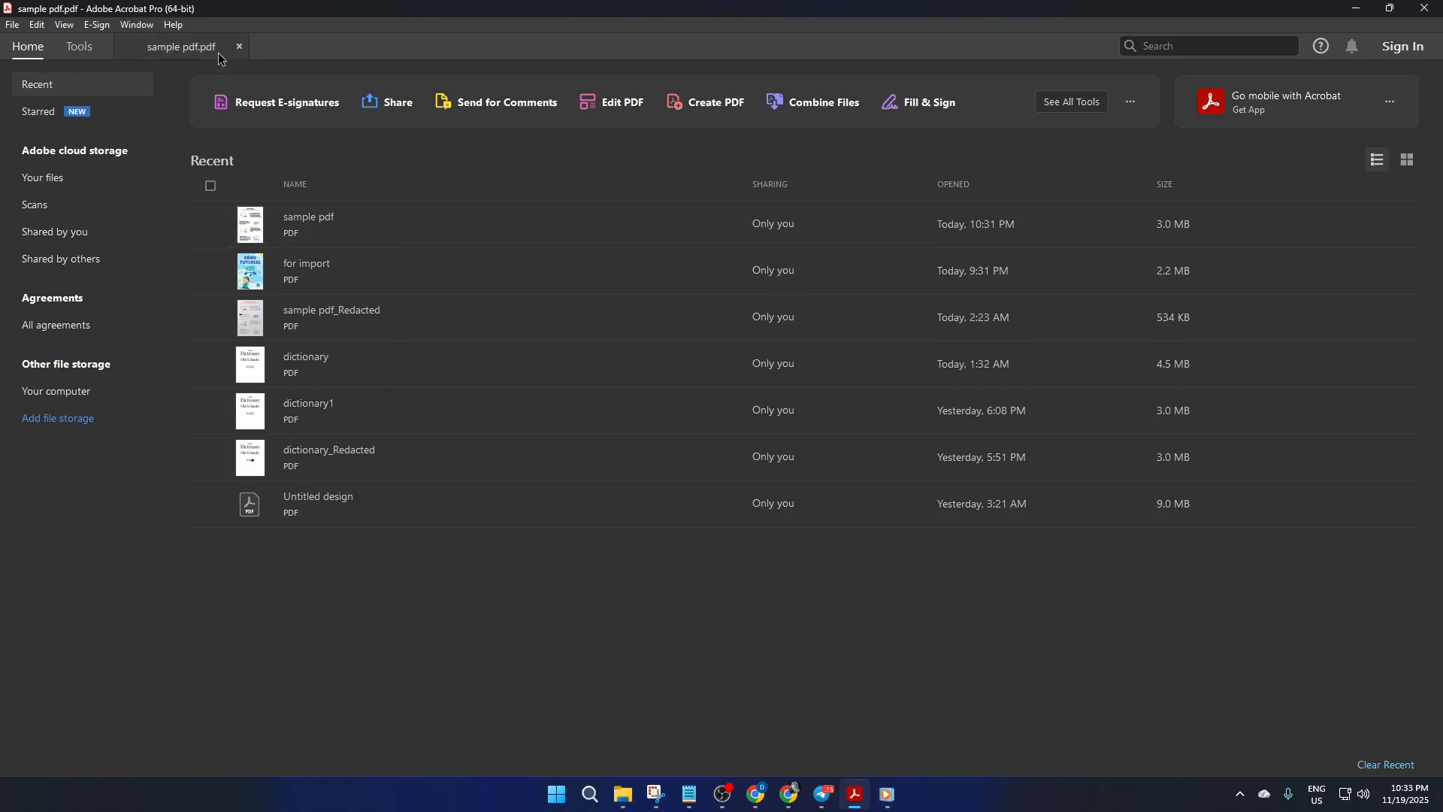
pyautogui.click(171, 47)
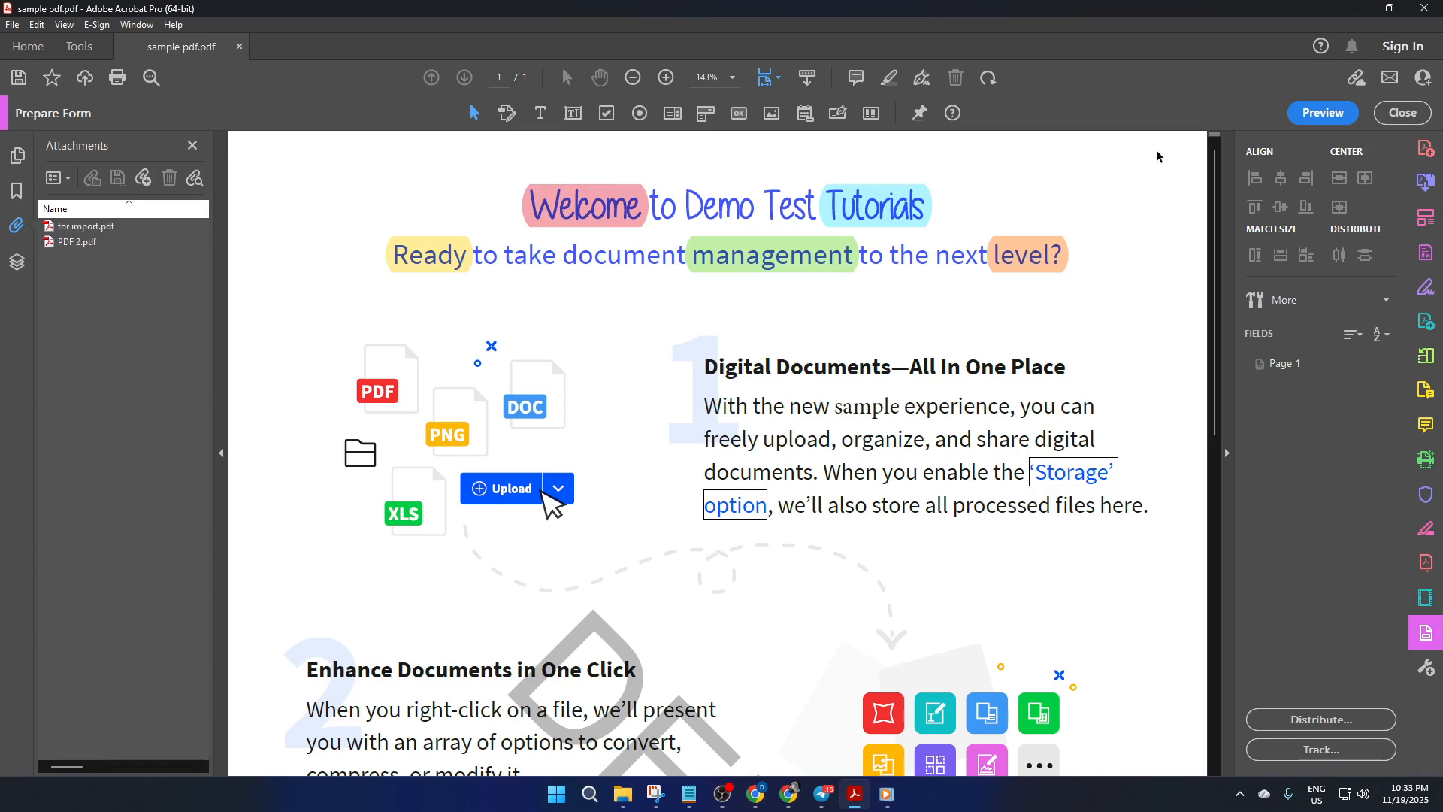
# Close the current form editing session and start Prepare Form again on the single file sample pdf.pdf
pyautogui.click(1387, 115)
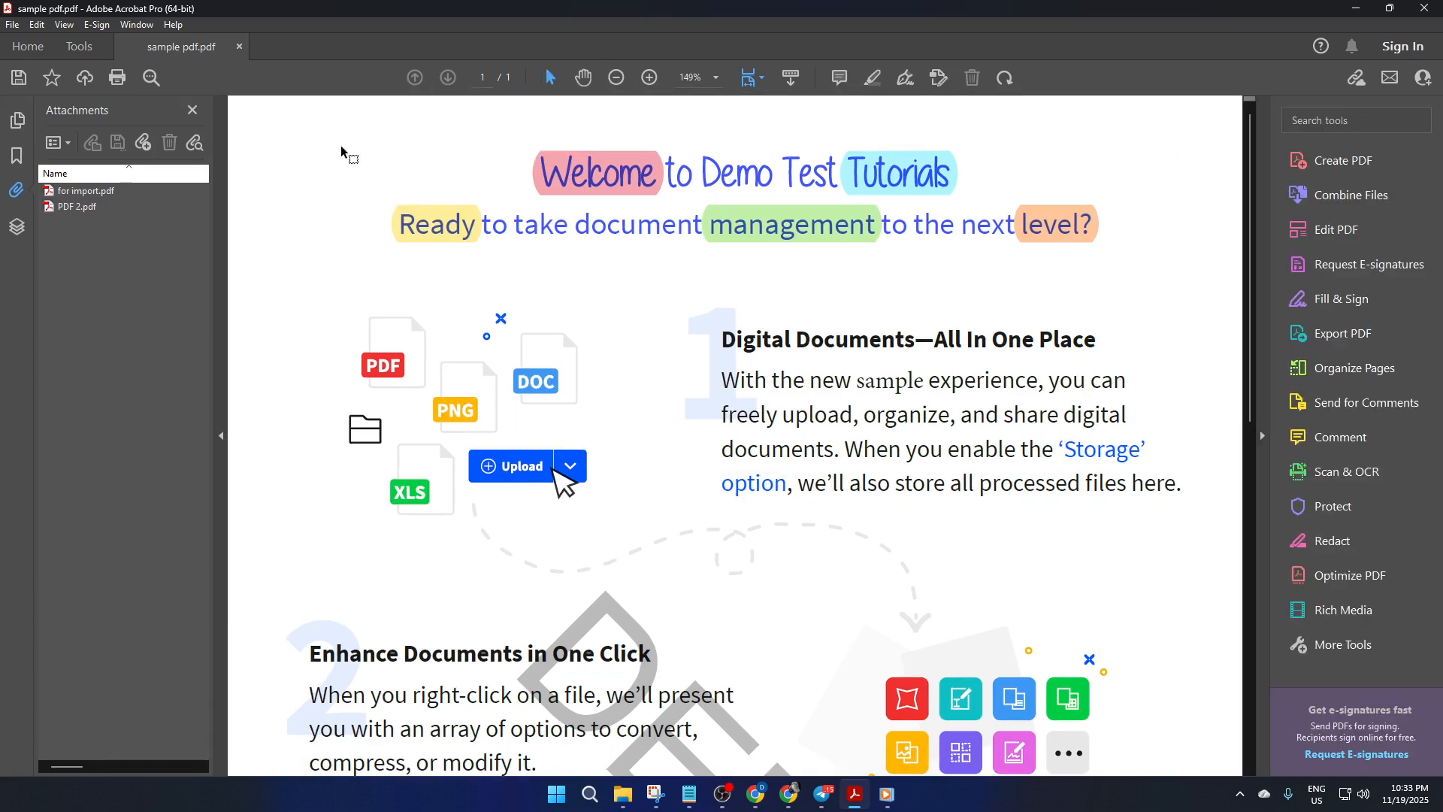
pyautogui.click(81, 48)
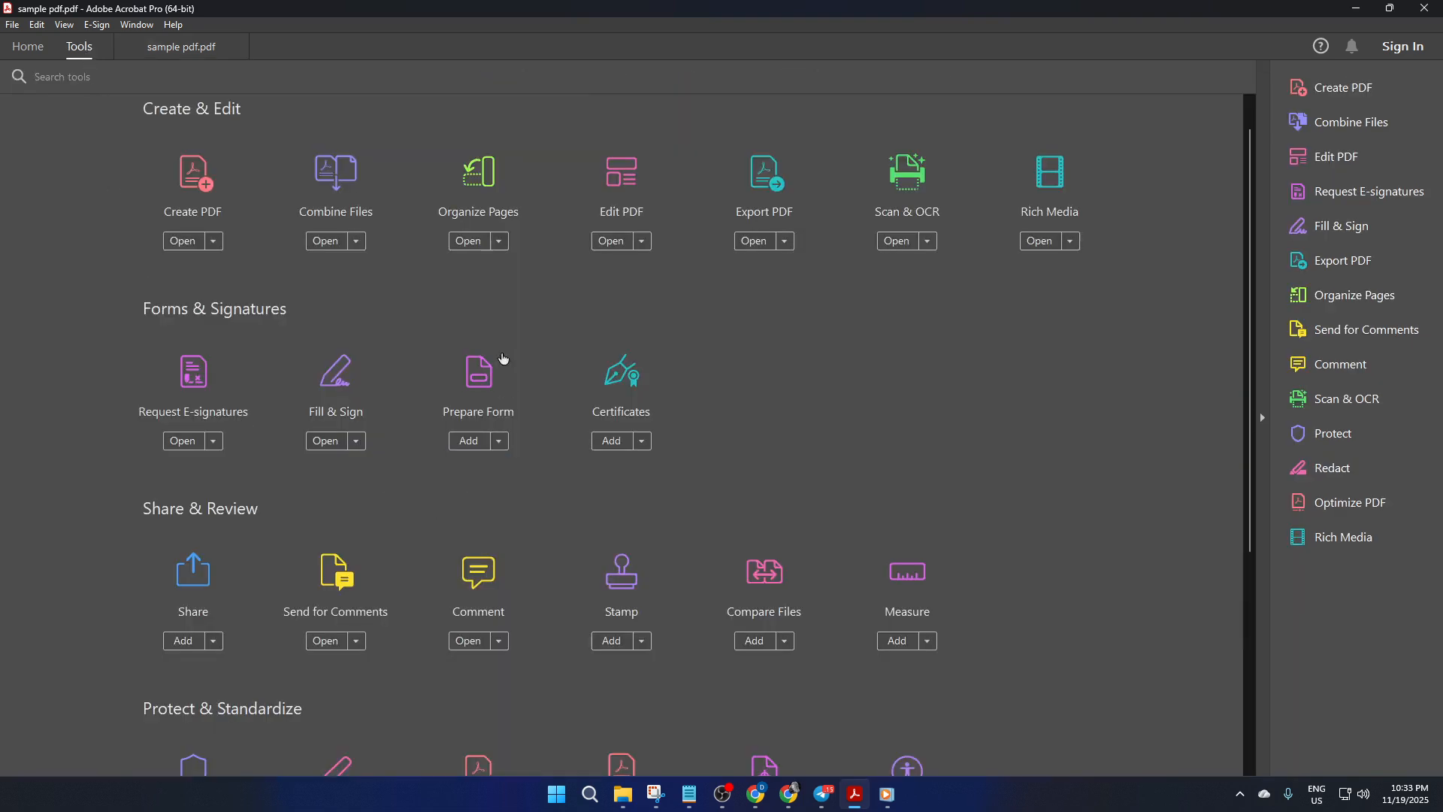
pyautogui.click(467, 416)
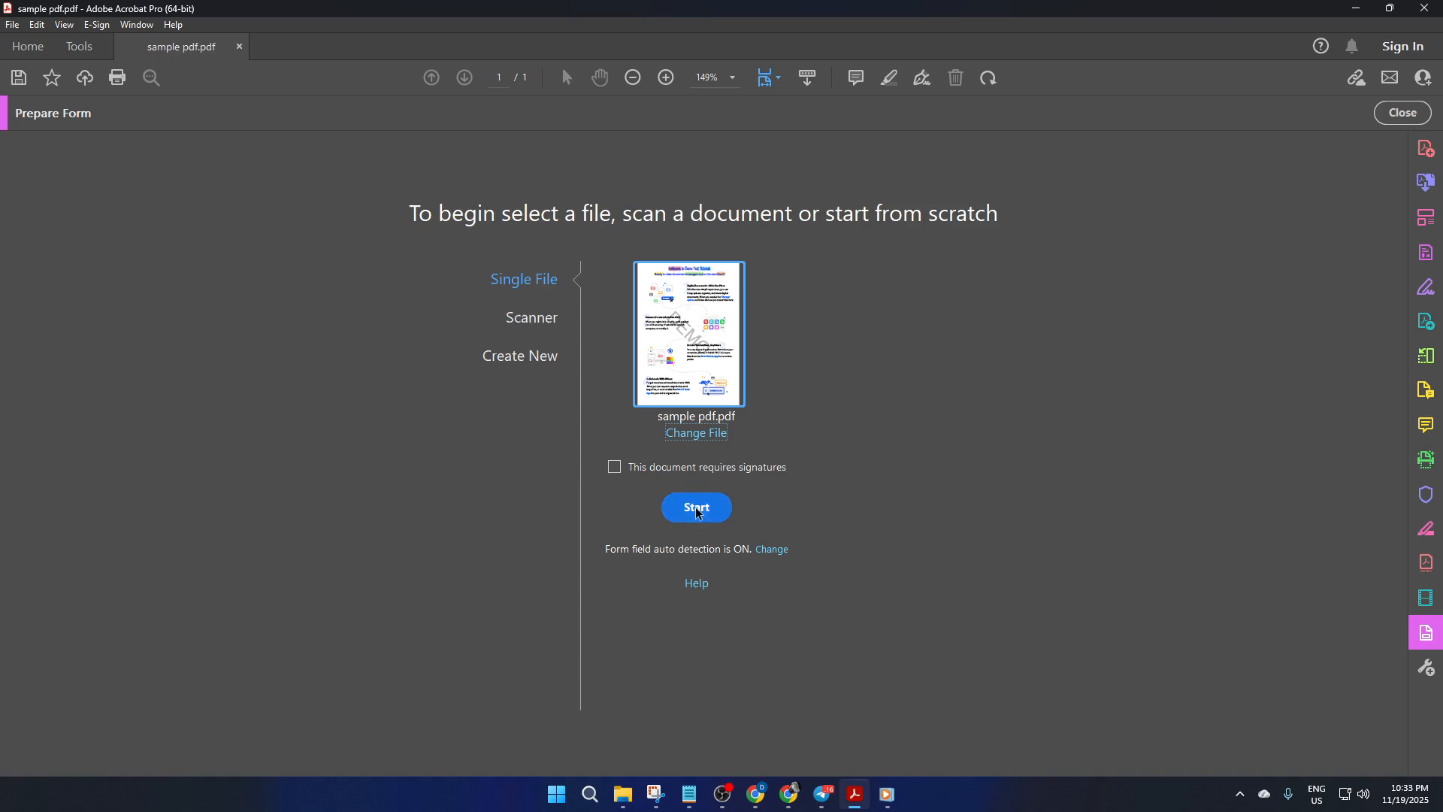
pyautogui.click(713, 517)
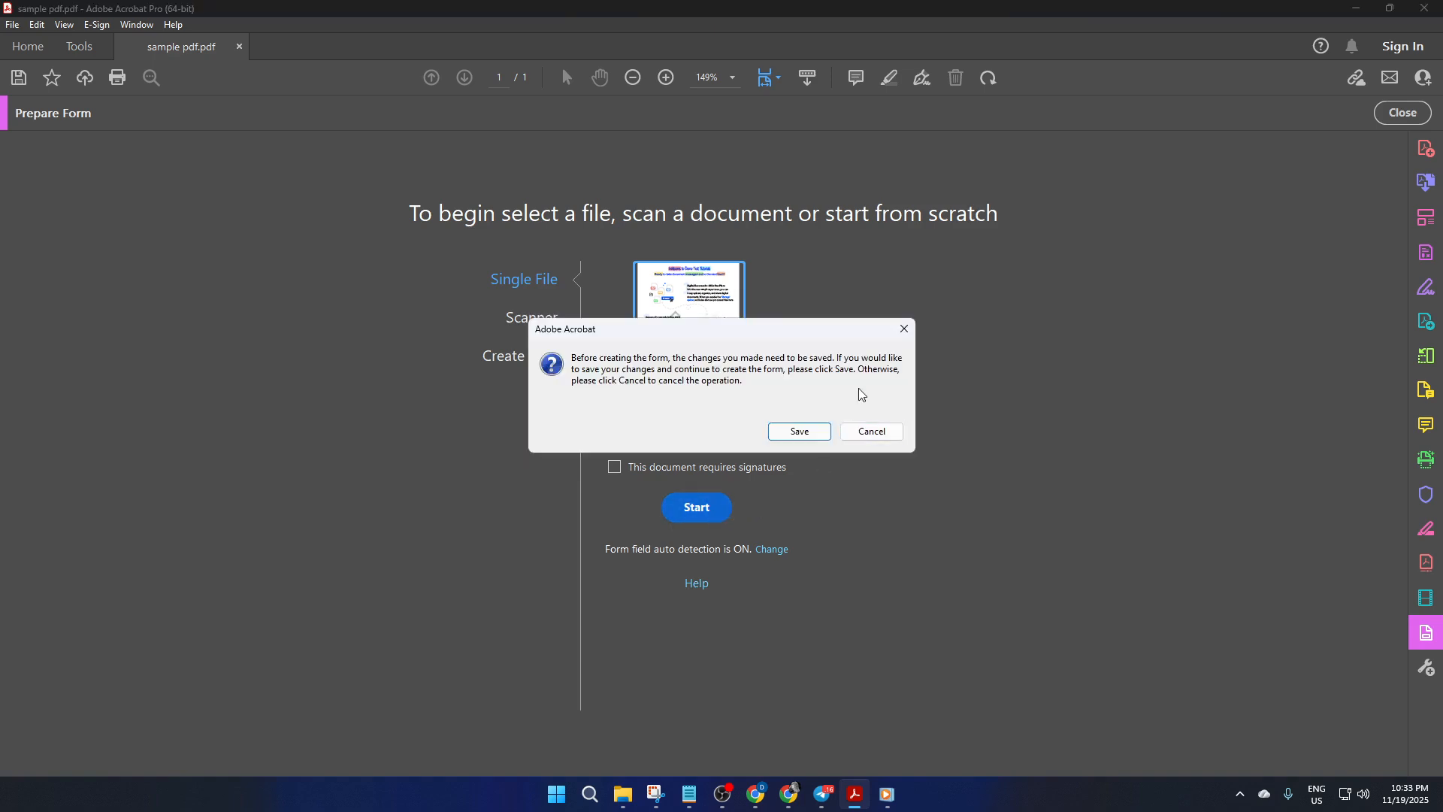
# Save the pending changes over the existing sample pdf in Downloads and dismiss the form field detection notice
pyautogui.click(797, 429)
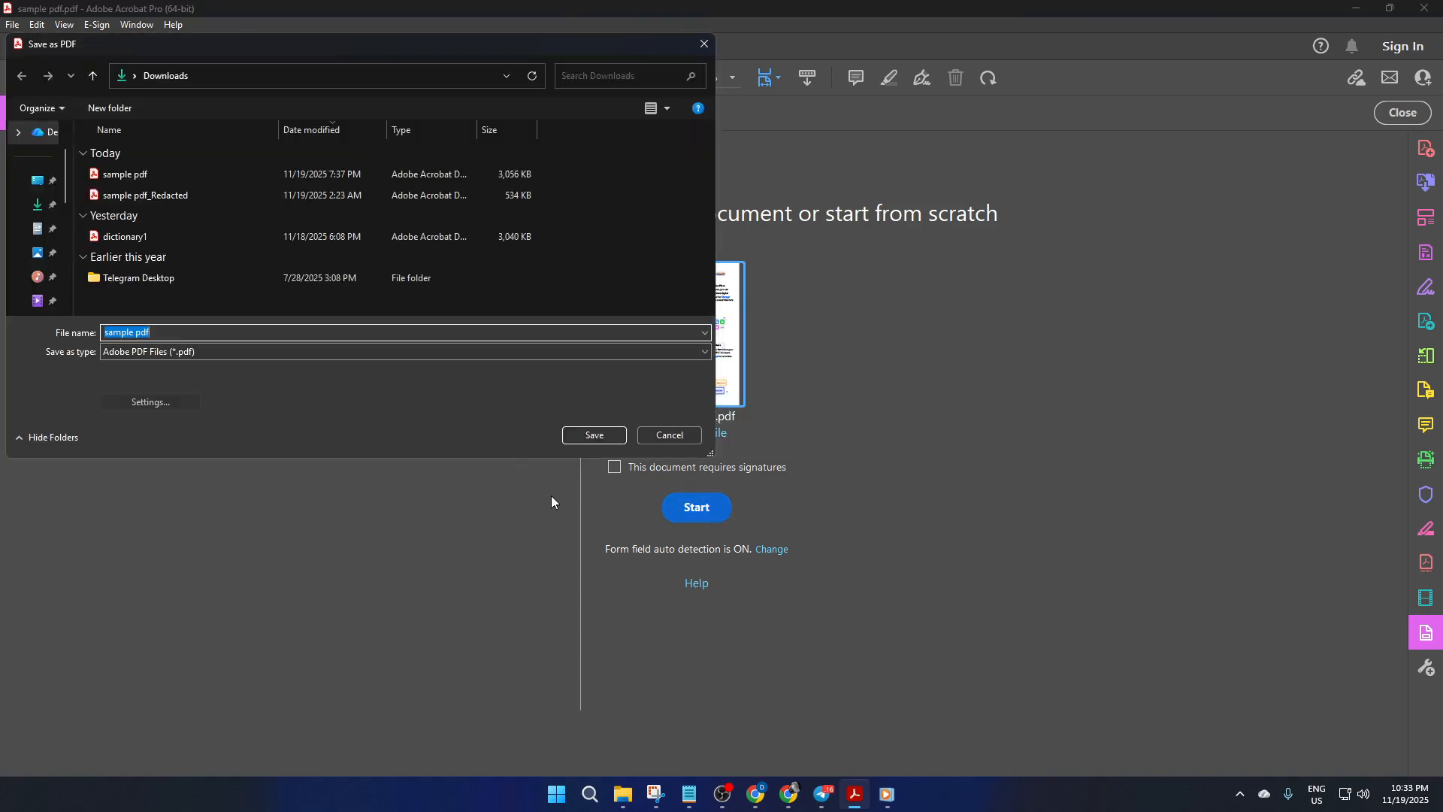
pyautogui.click(594, 436)
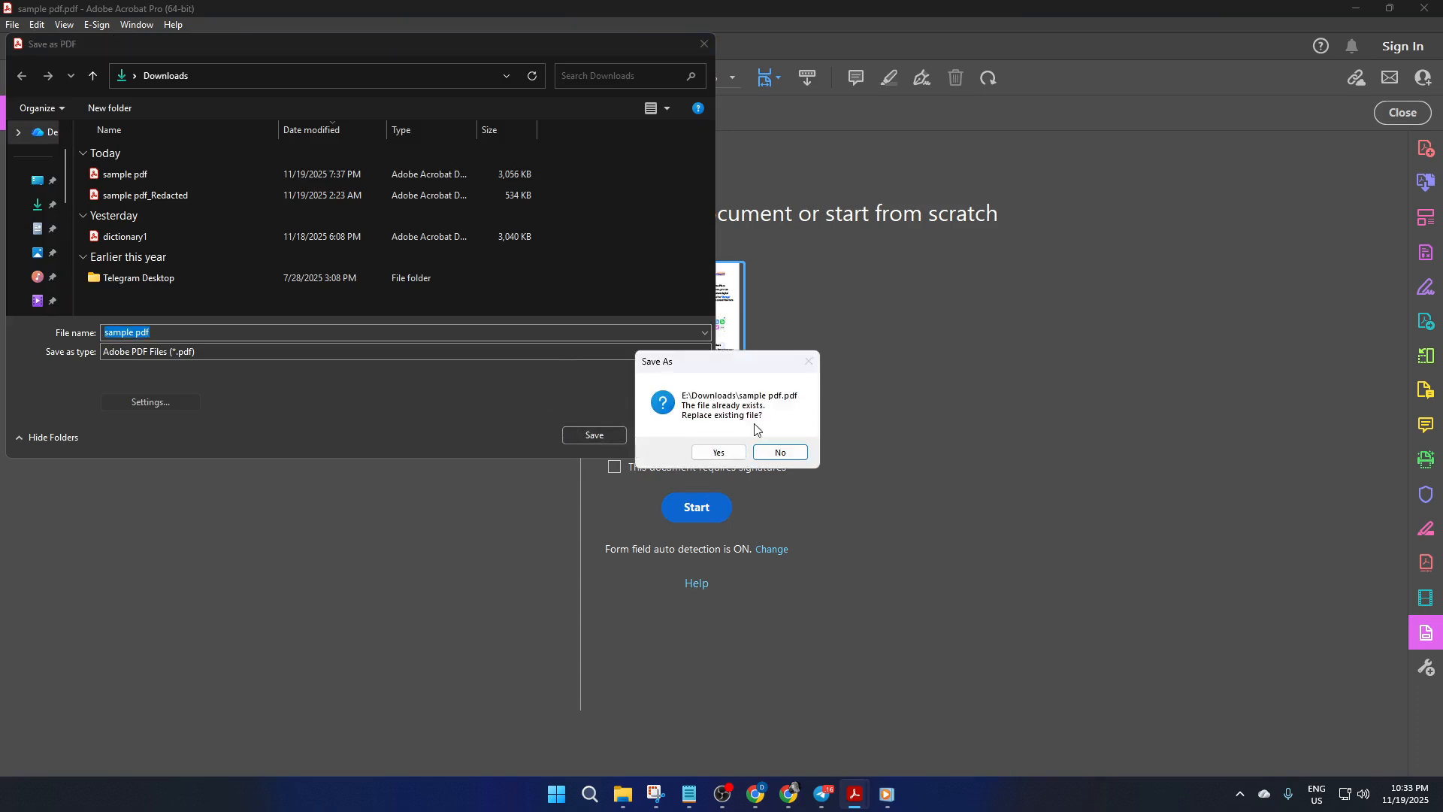
pyautogui.click(721, 454)
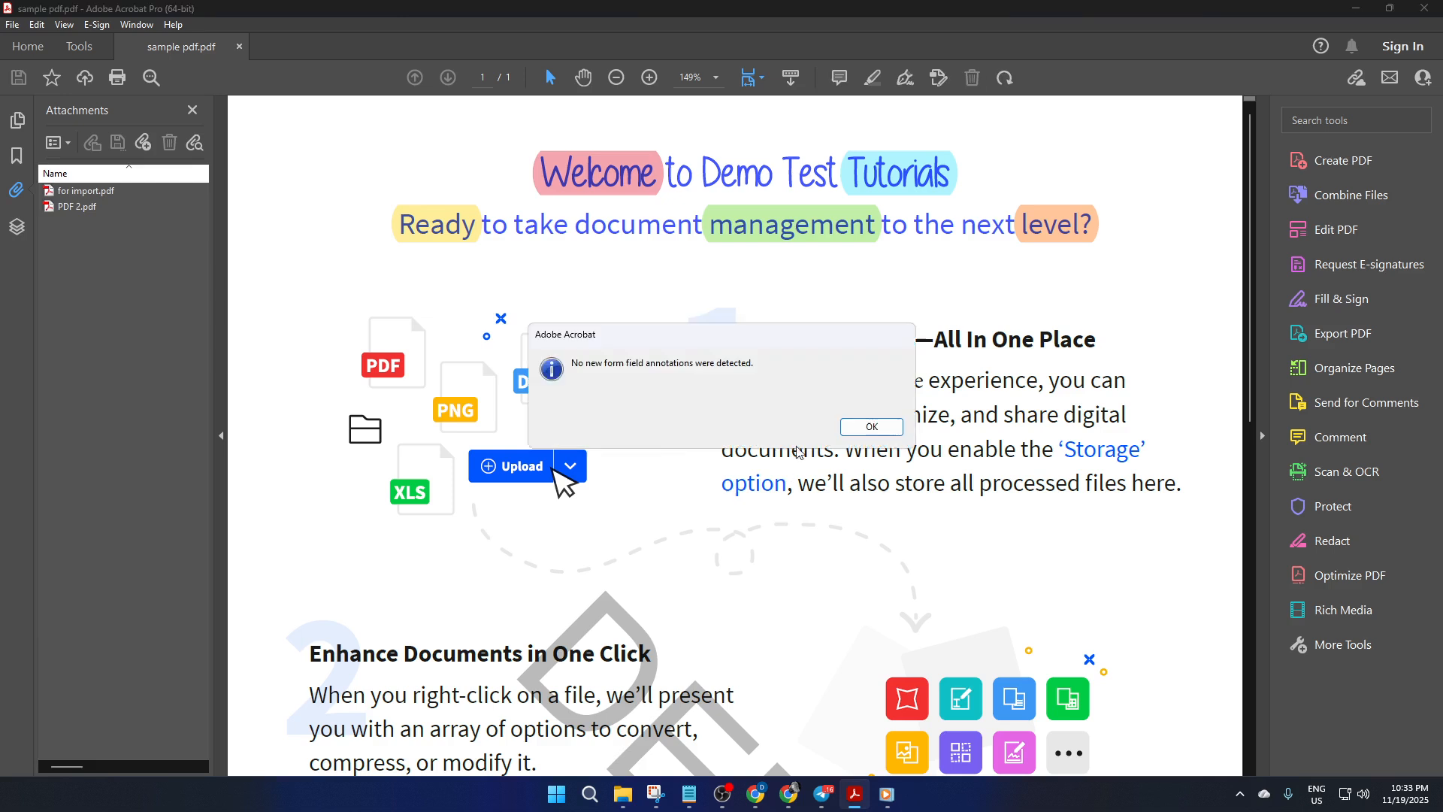
pyautogui.click(872, 426)
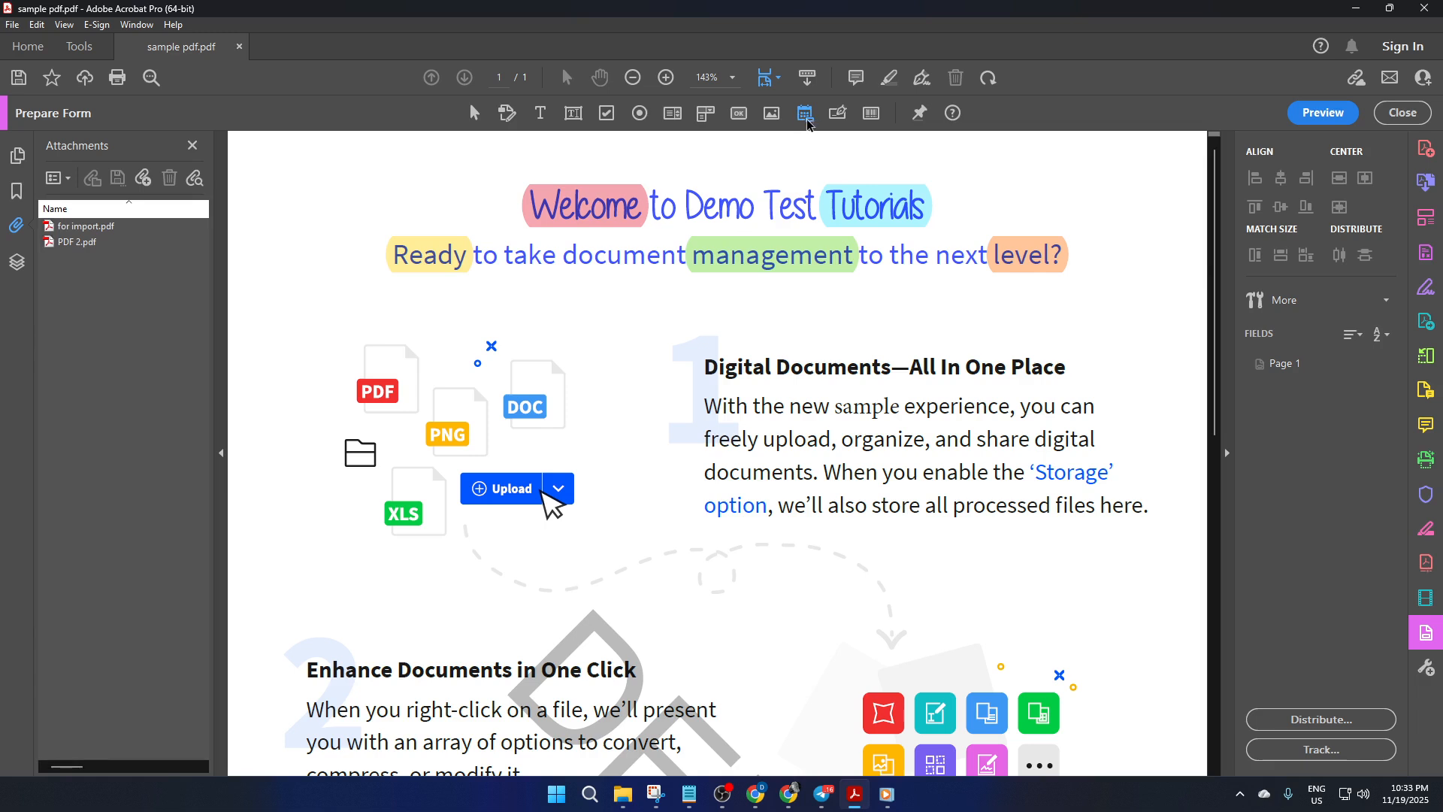
# Place a date field beneath the "Ready to take document management to the next level?" line
pyautogui.click(805, 113)
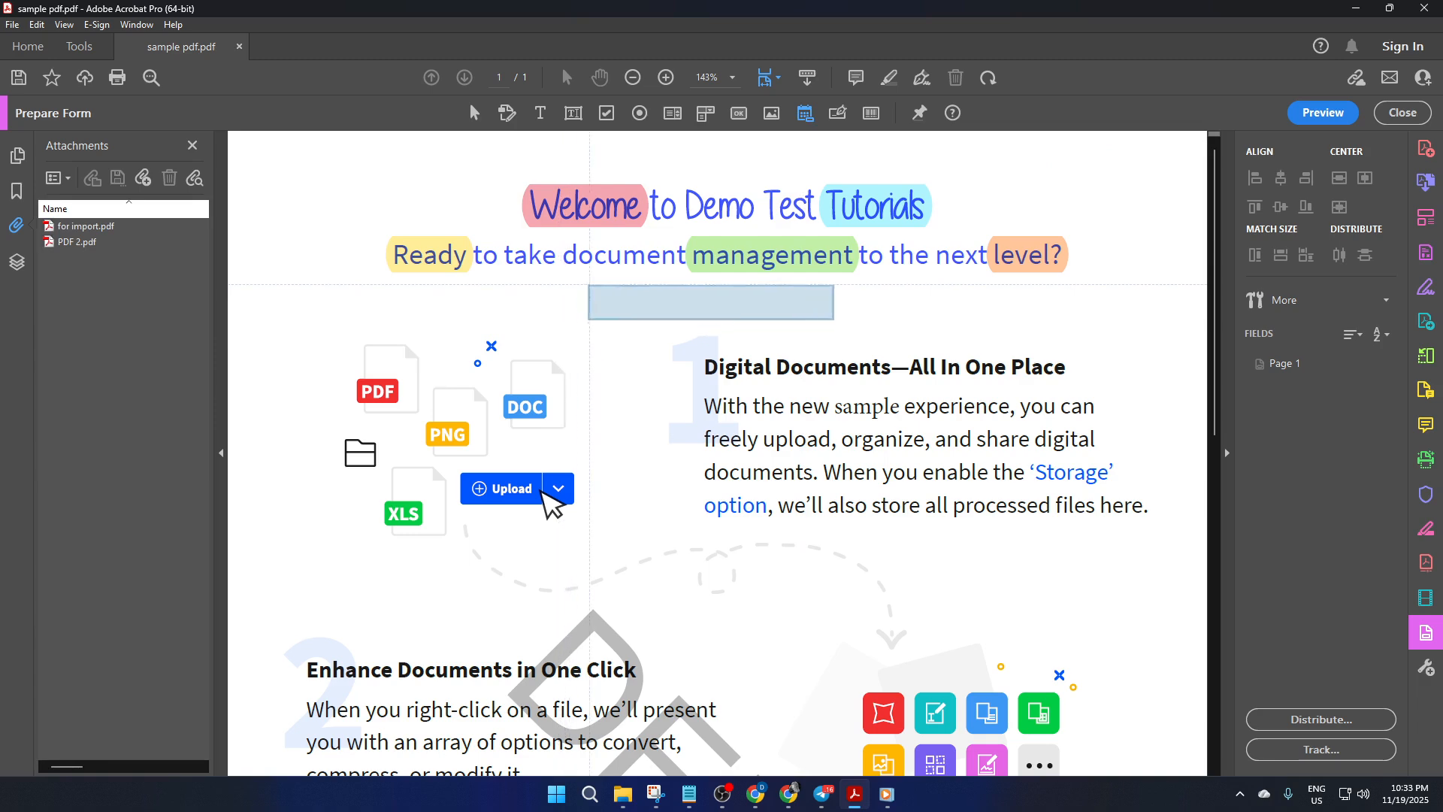
pyautogui.click(601, 287)
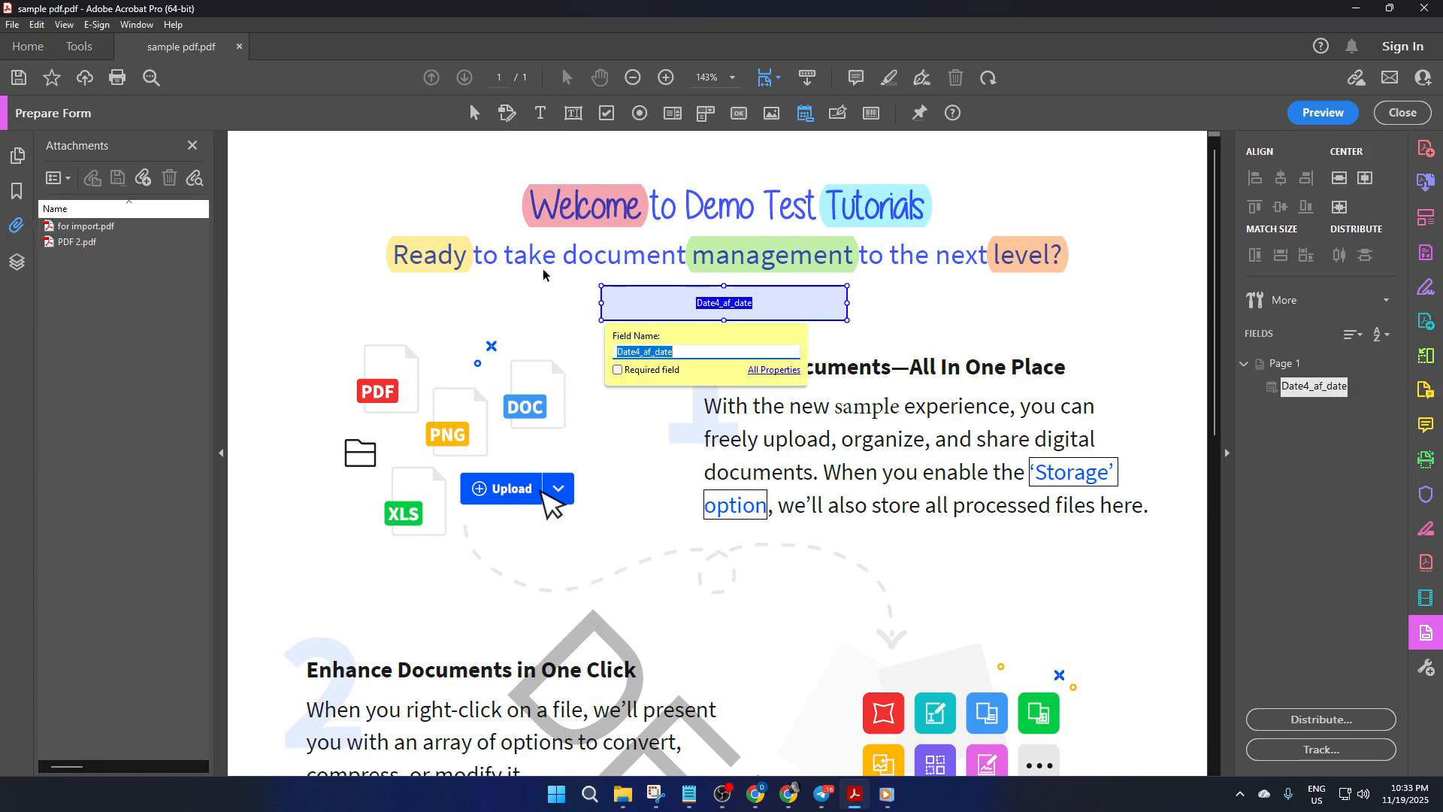
pyautogui.click(578, 297)
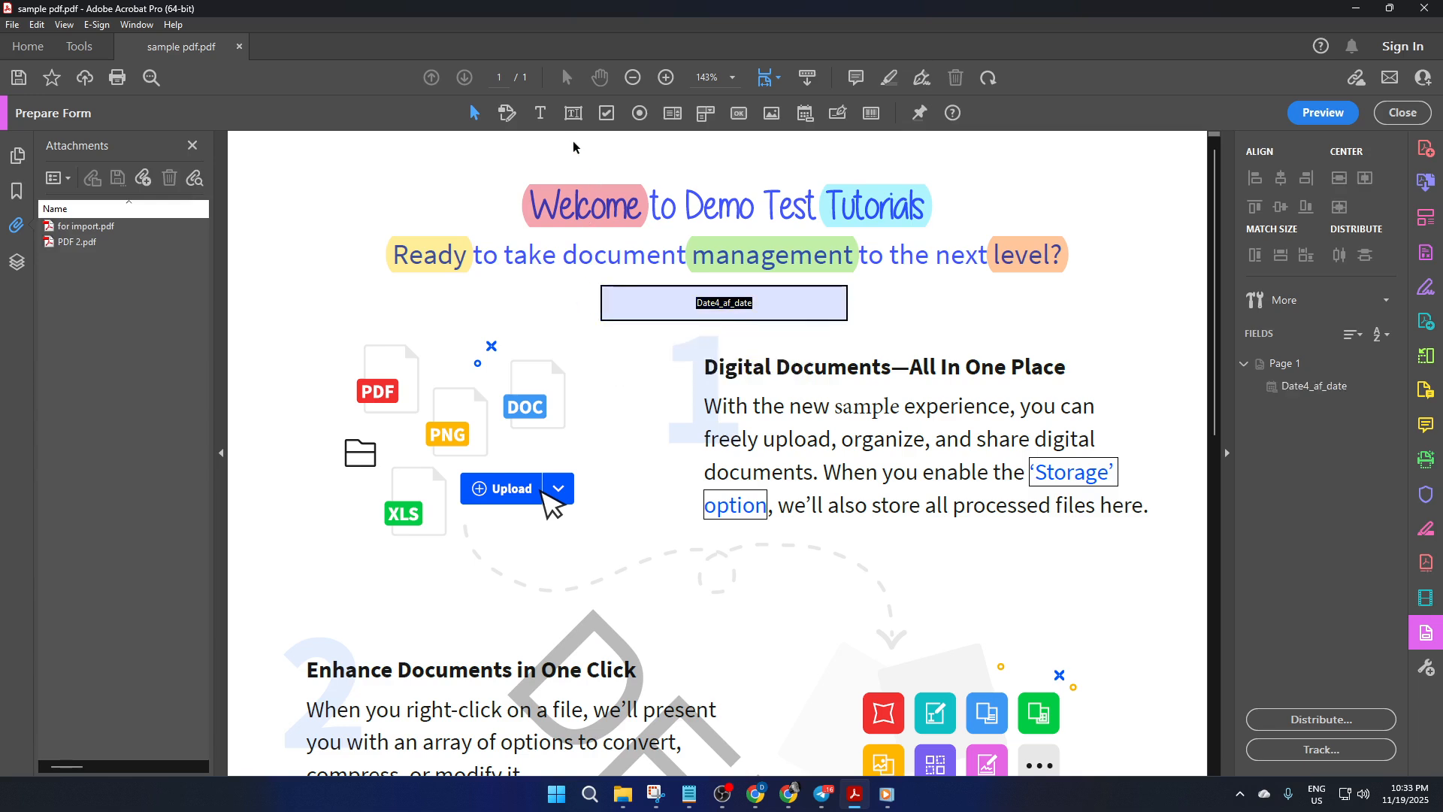
# Add the text label "DATE" just before the date field on the same line
pyautogui.click(539, 113)
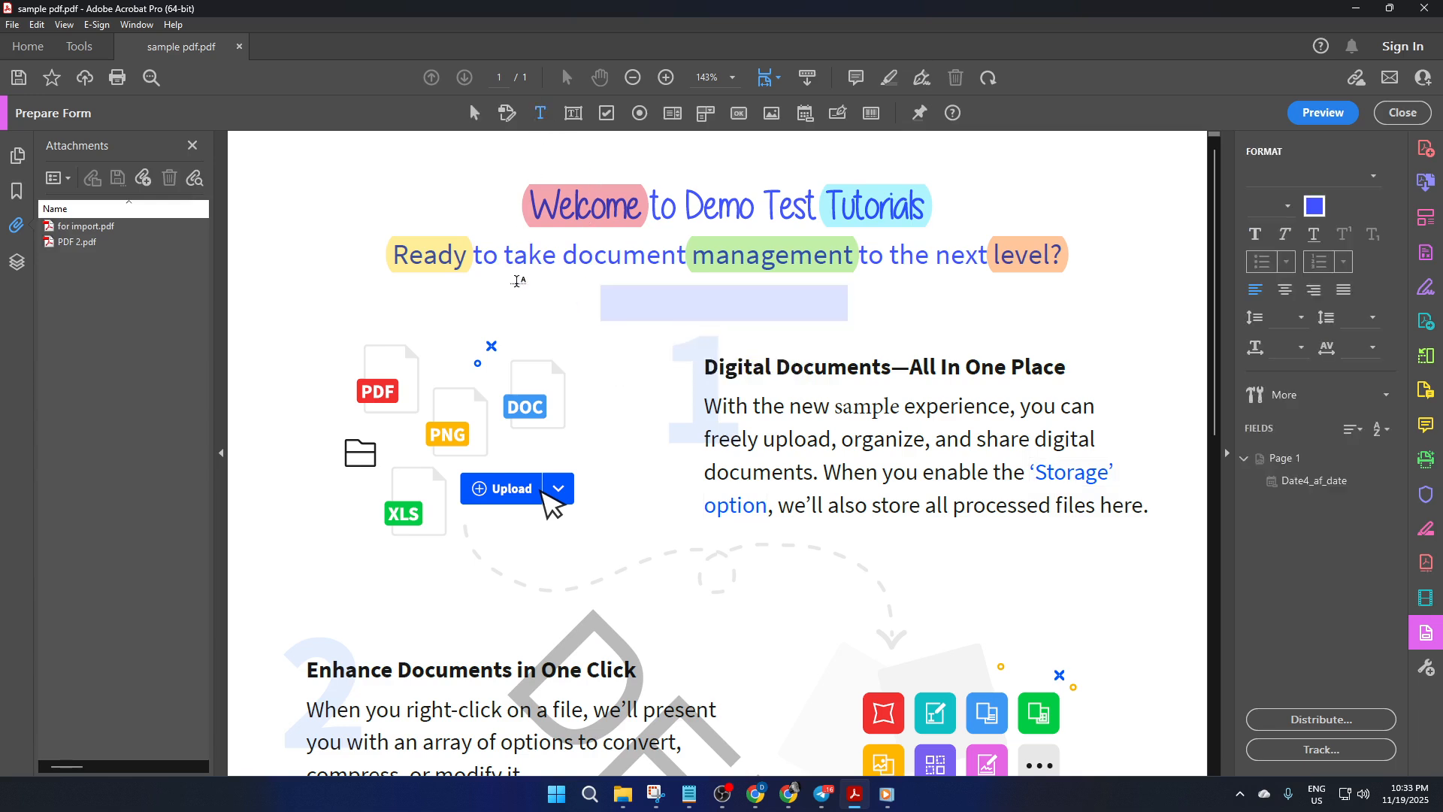
pyautogui.moveTo(506, 286); pyautogui.dragTo(581, 313)
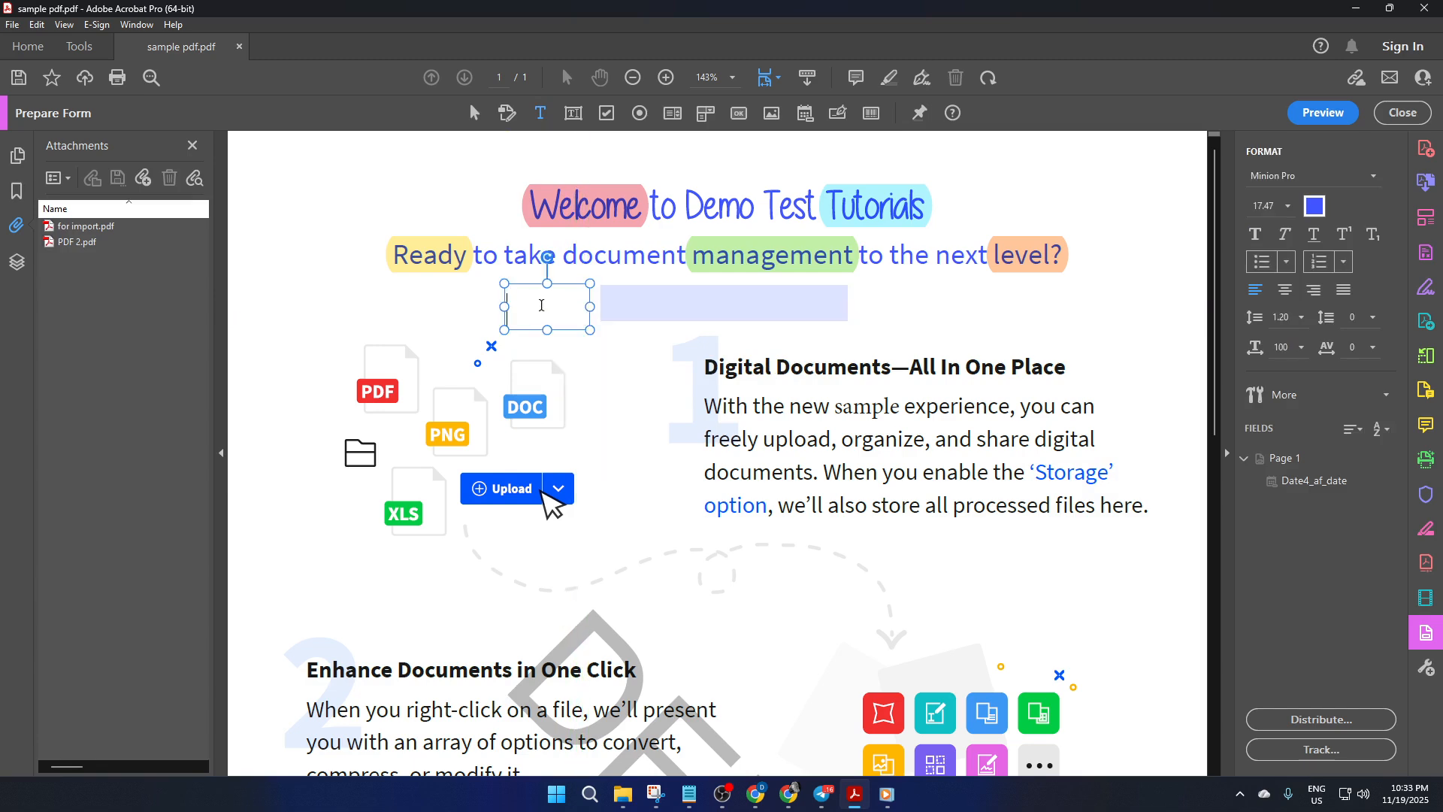
pyautogui.write('DATE')
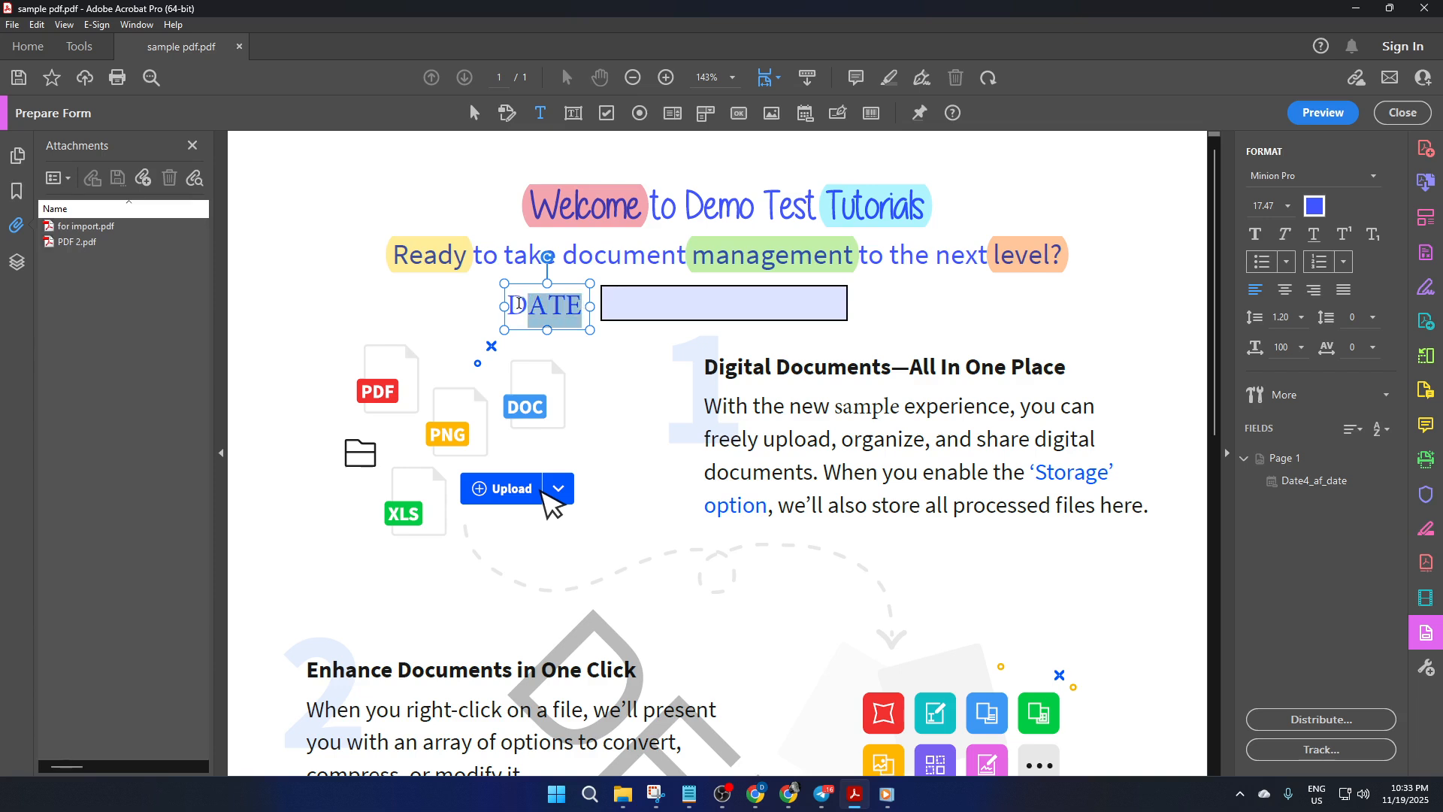
# Rename the date field as Date_af_date in its properties
pyautogui.click(671, 305)
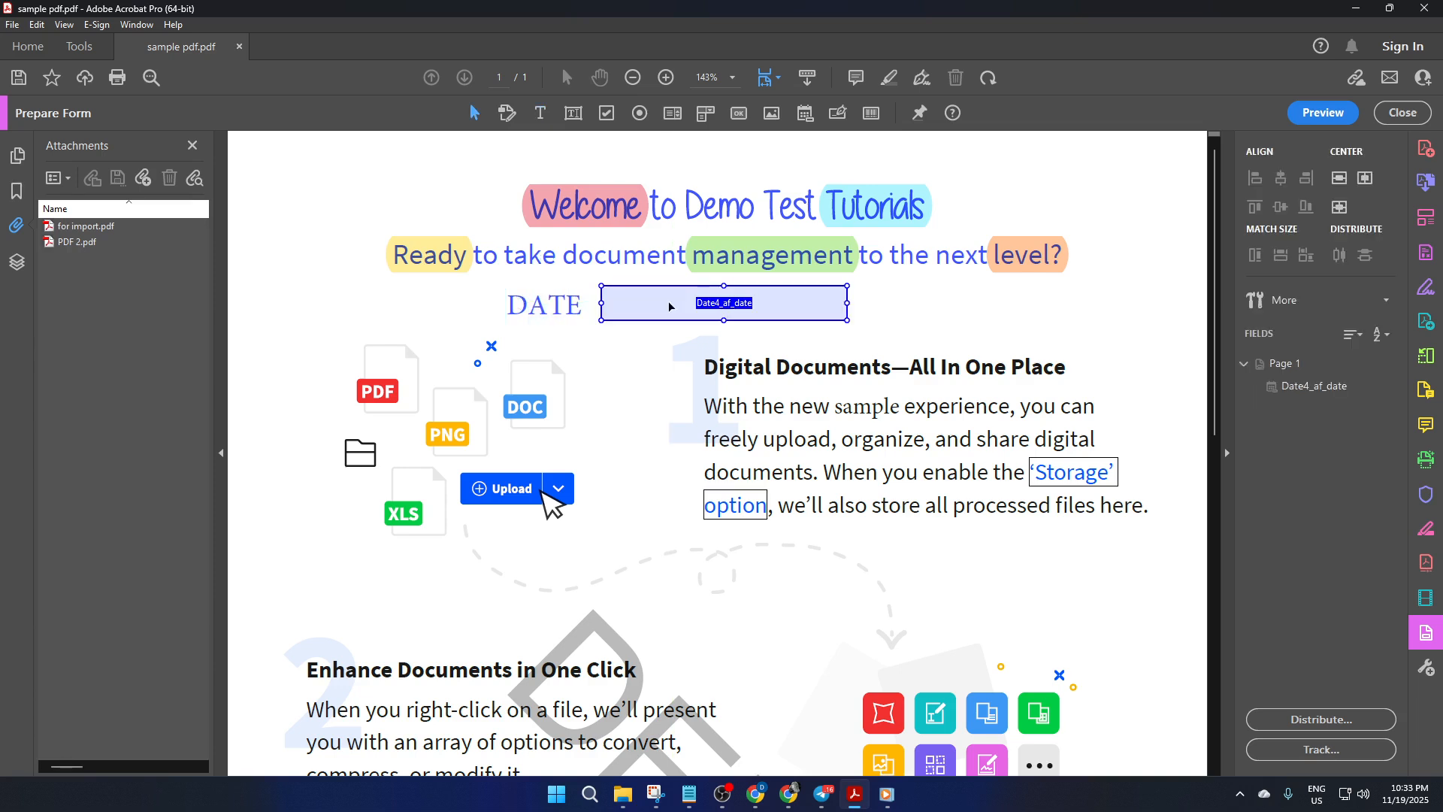
pyautogui.doubleClick(670, 306)
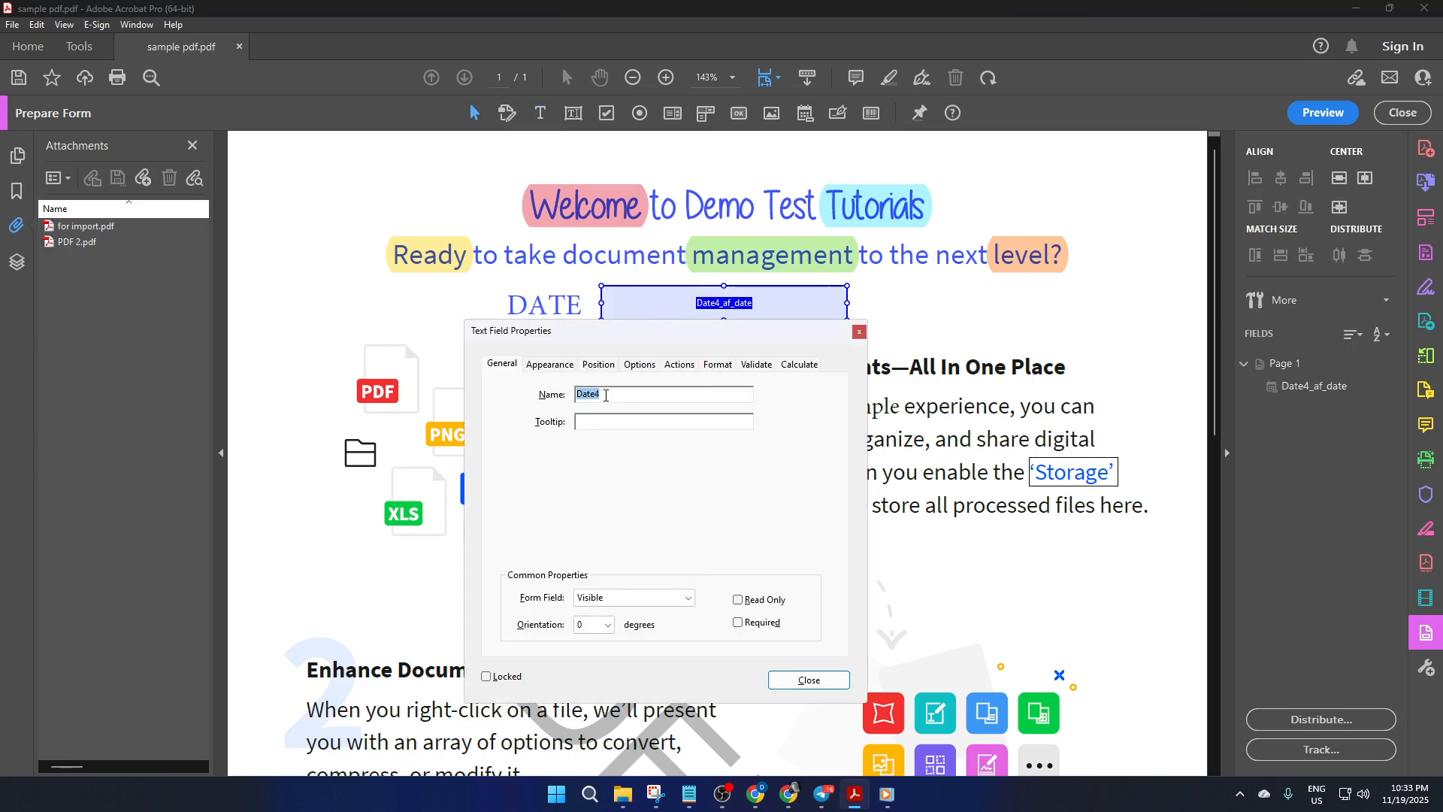
pyautogui.write('Da')
pyautogui.write('_af_date')
# Review the date field's appearance and position settings, try Center alignment before restoring Left, and close the properties
pyautogui.click(548, 364)
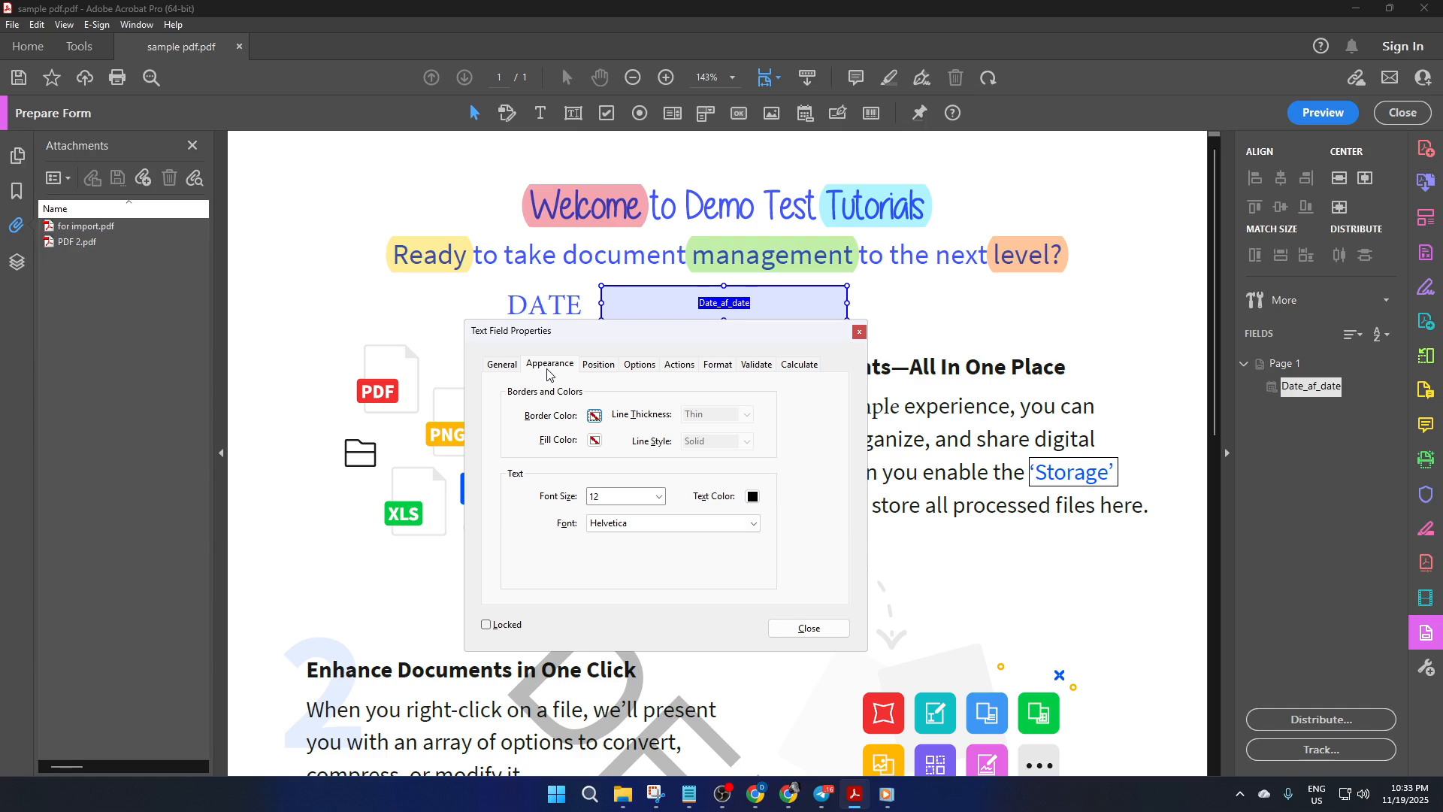
pyautogui.click(659, 497)
pyautogui.click(659, 497)
pyautogui.click(589, 364)
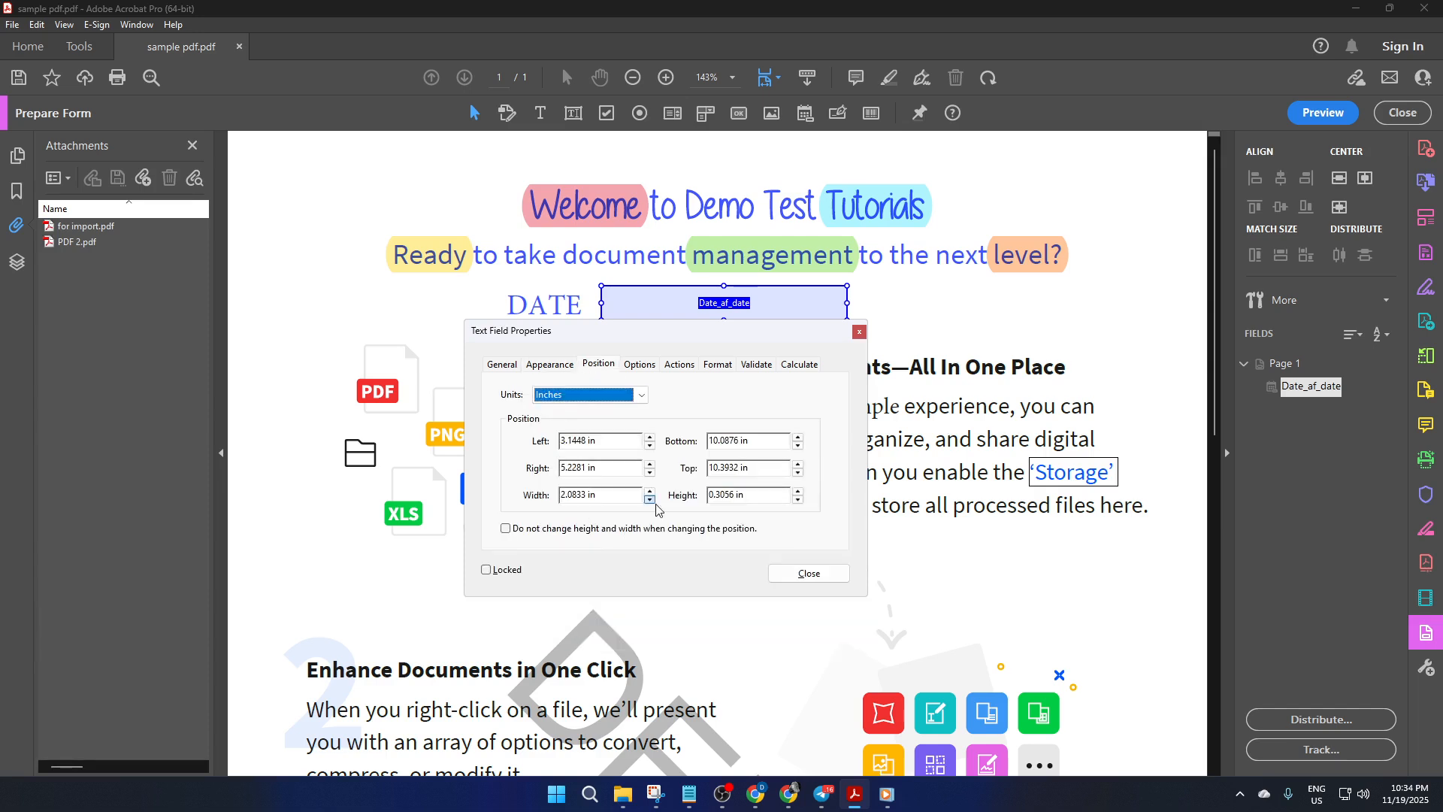
pyautogui.click(639, 365)
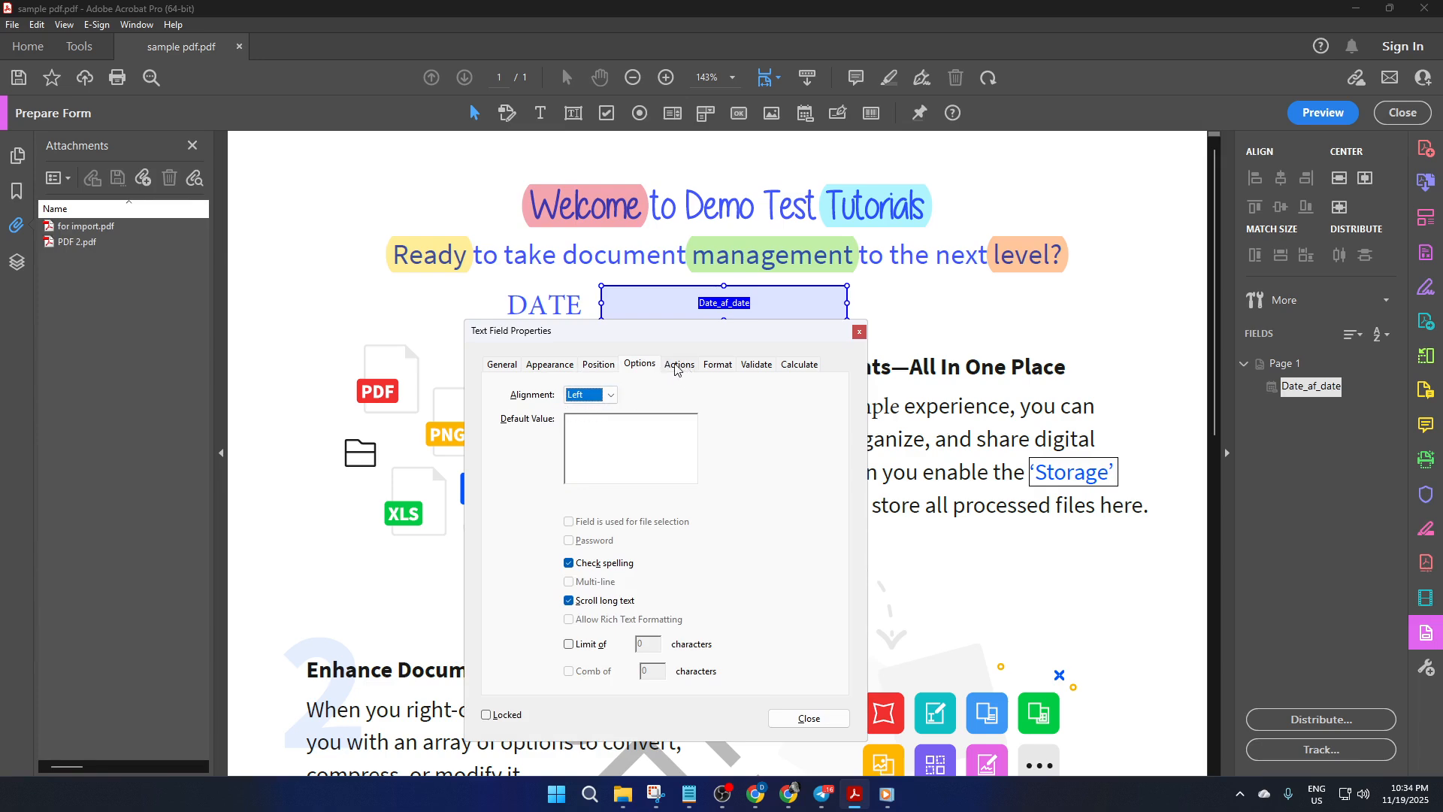
pyautogui.click(613, 395)
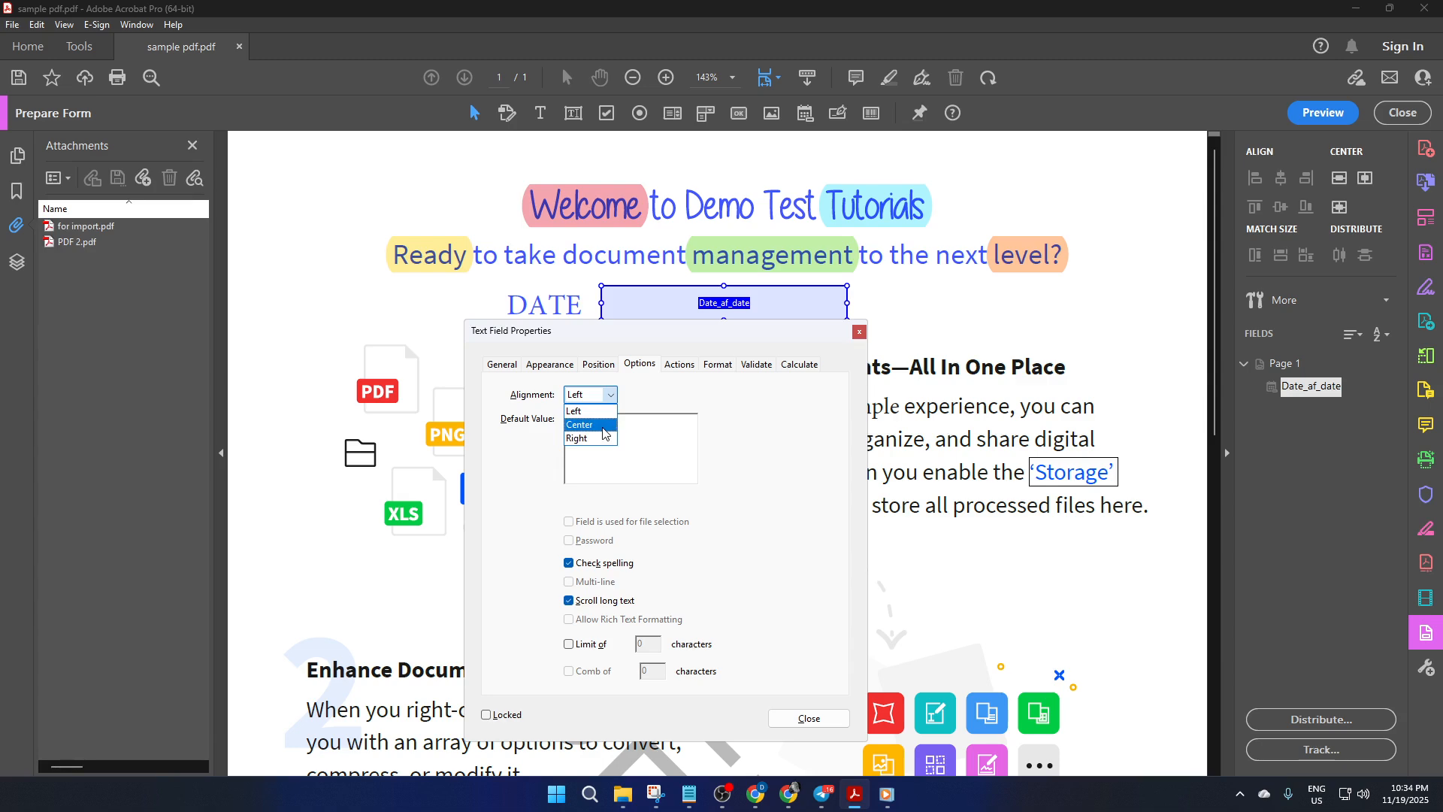
pyautogui.click(604, 426)
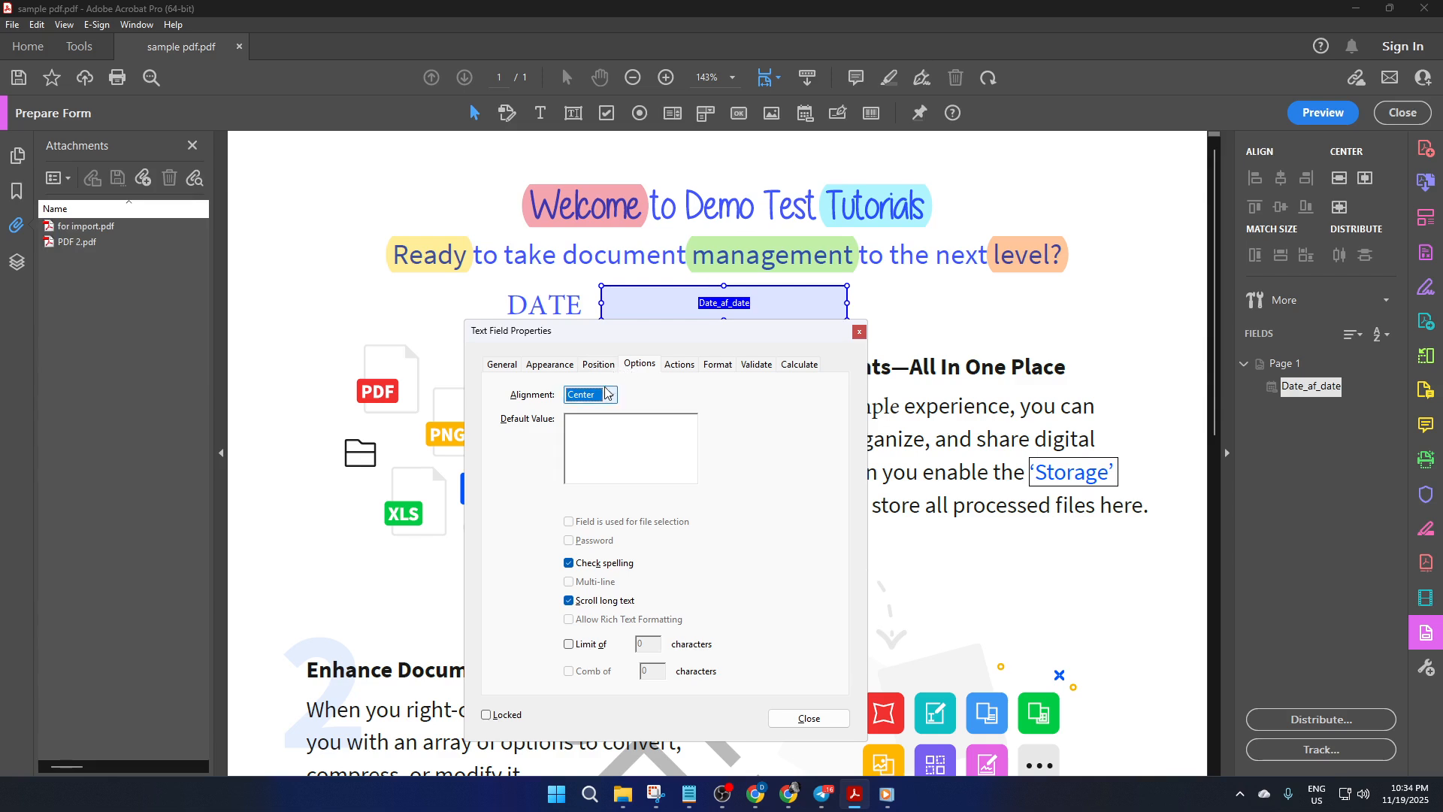
pyautogui.click(610, 394)
pyautogui.click(602, 415)
pyautogui.click(811, 719)
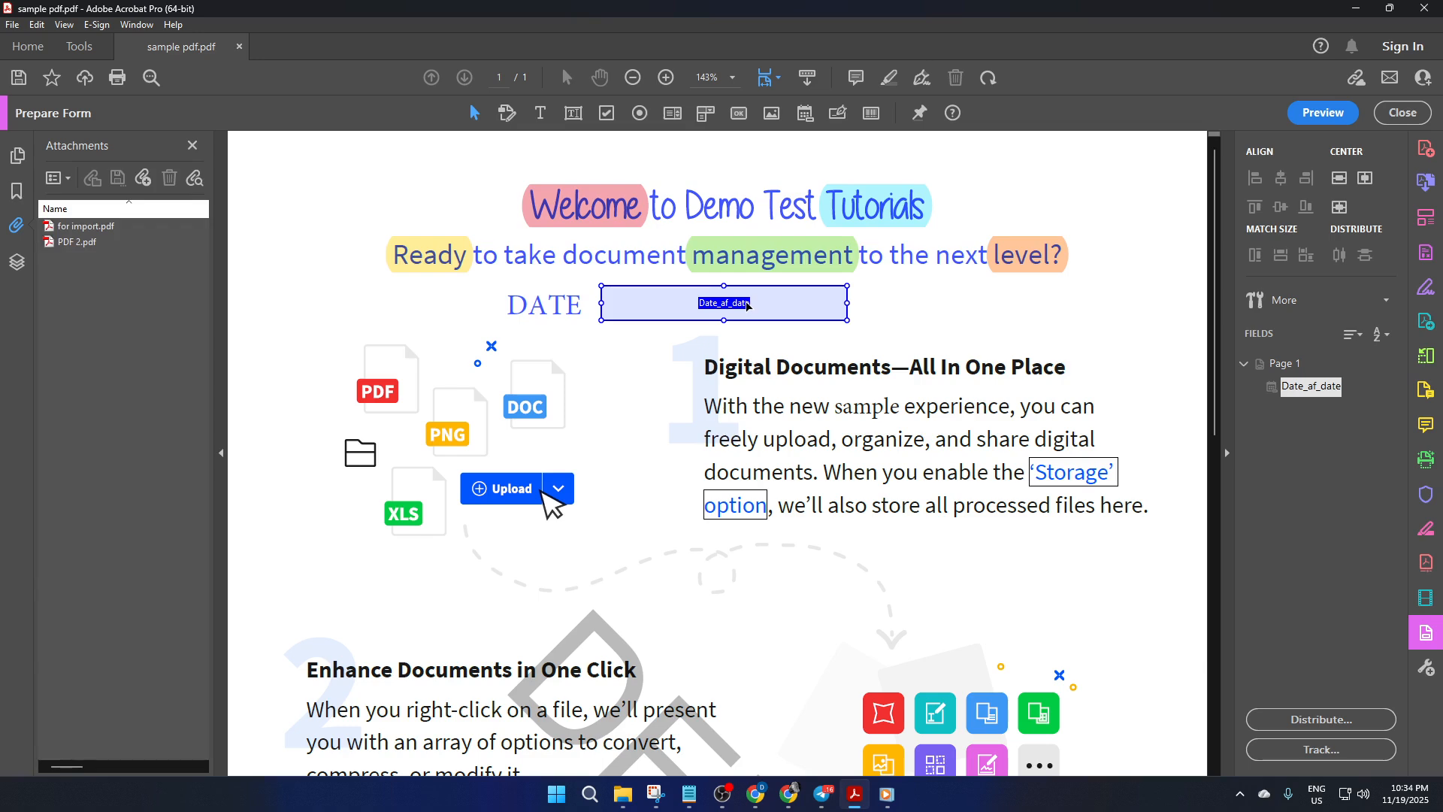
# Preview the form and pick November 19, 2025 from the date field's calendar
pyautogui.click(1322, 112)
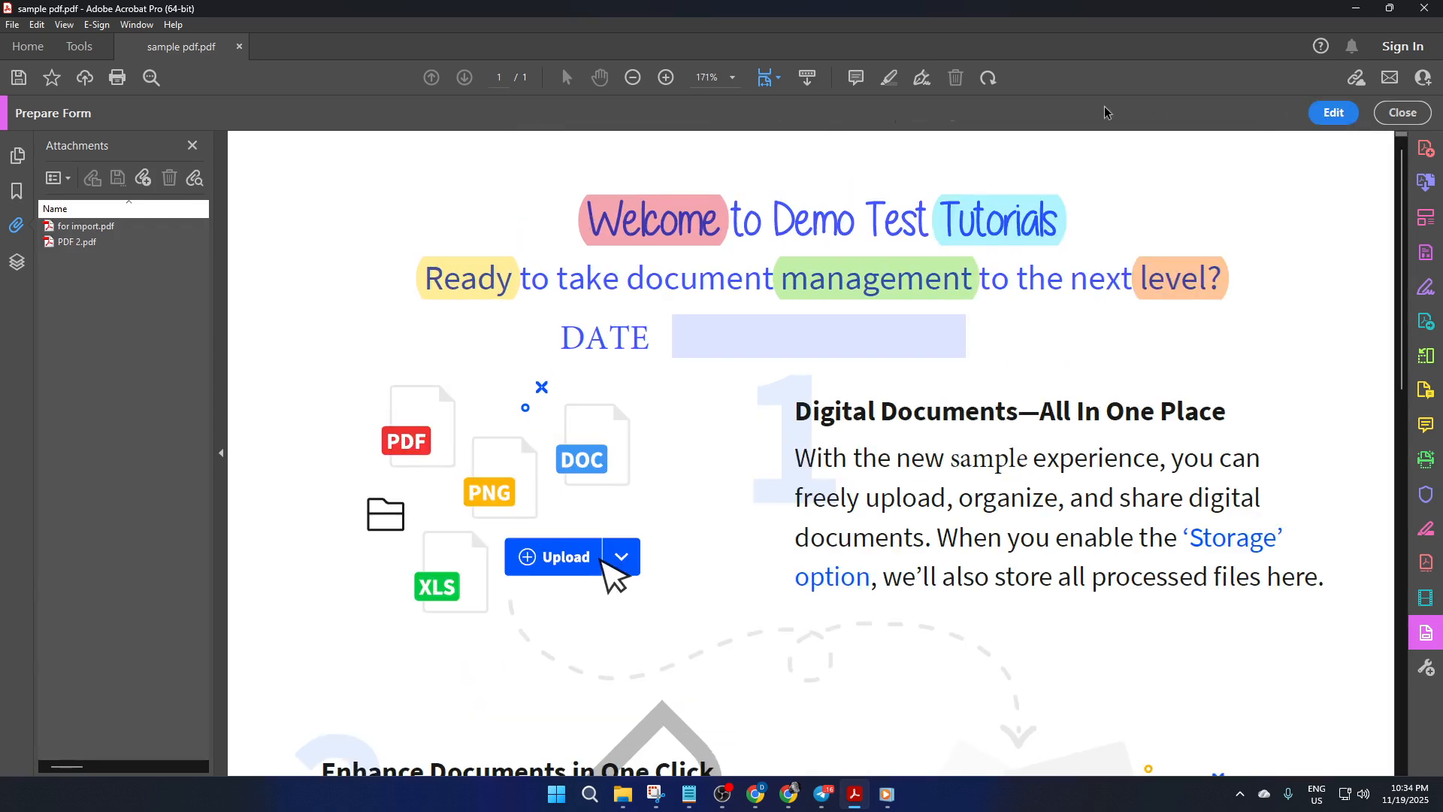
pyautogui.click(808, 338)
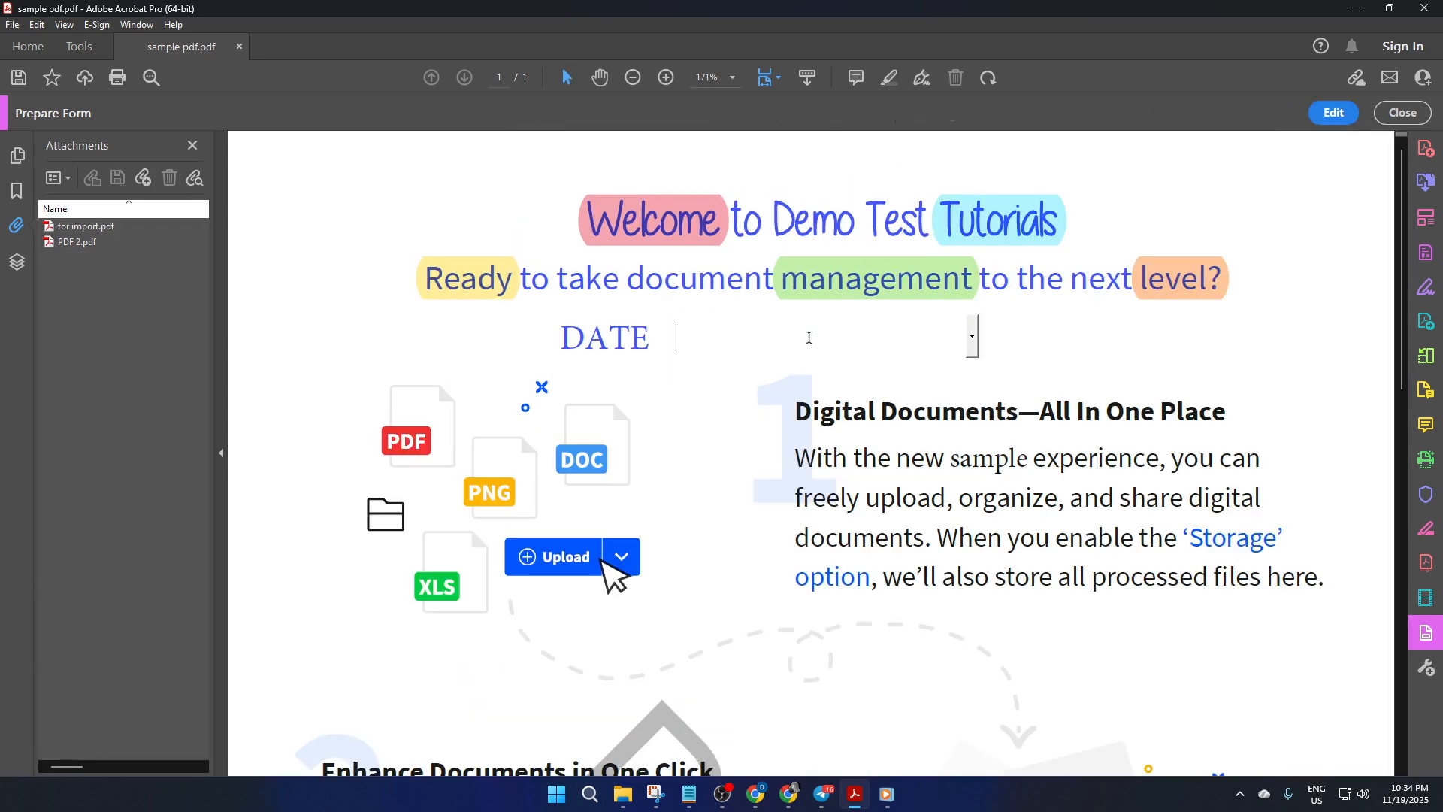
pyautogui.click(973, 337)
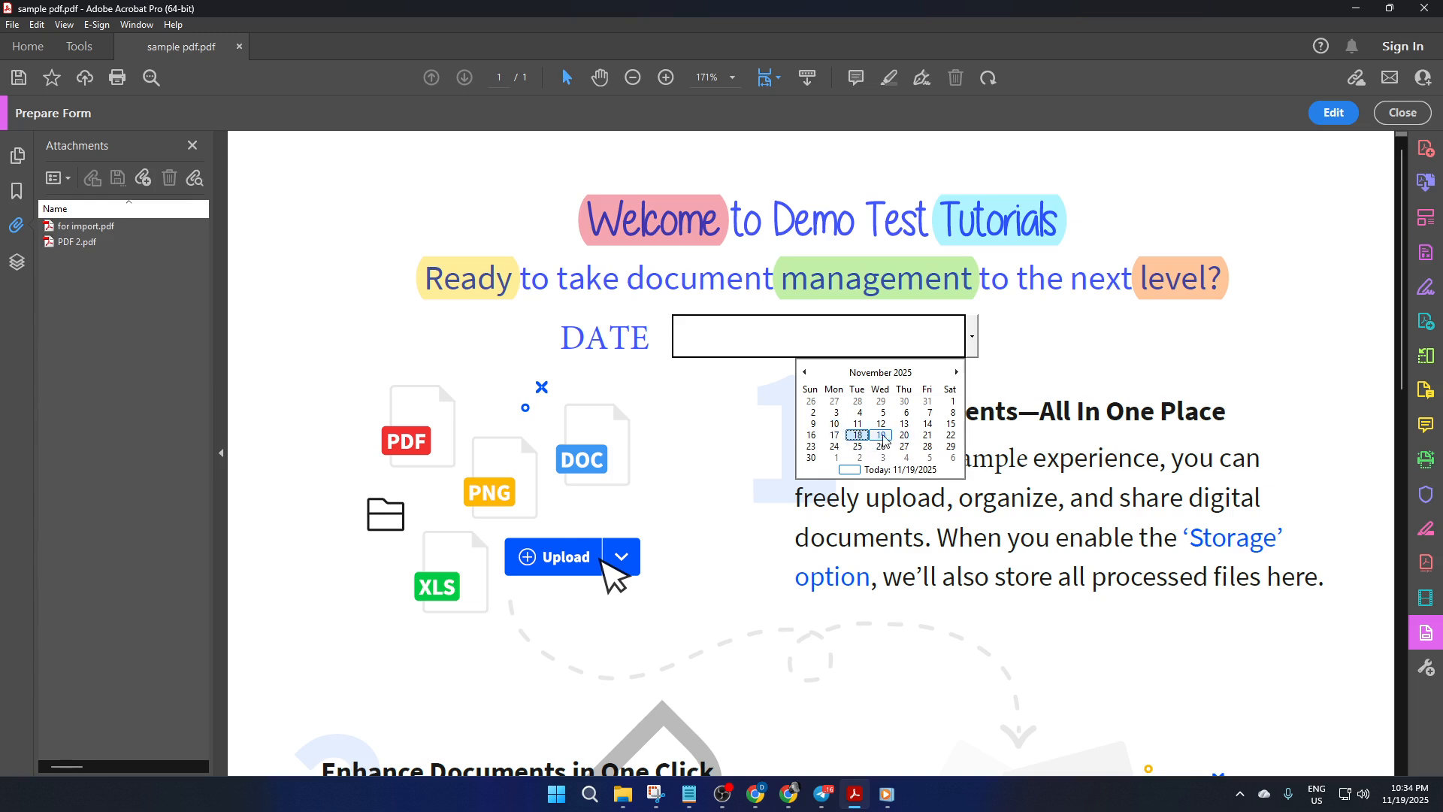
pyautogui.click(880, 438)
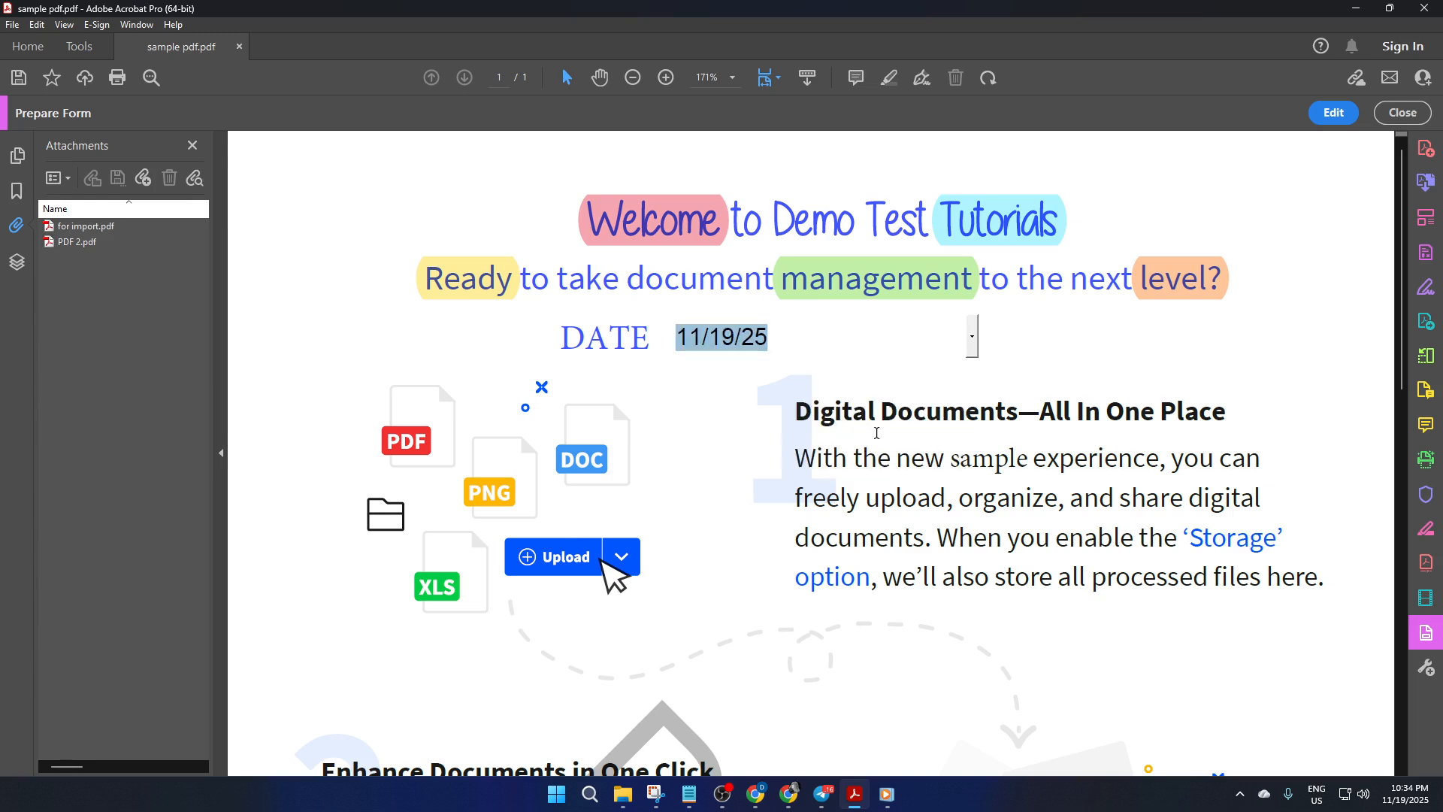
pyautogui.click(795, 338)
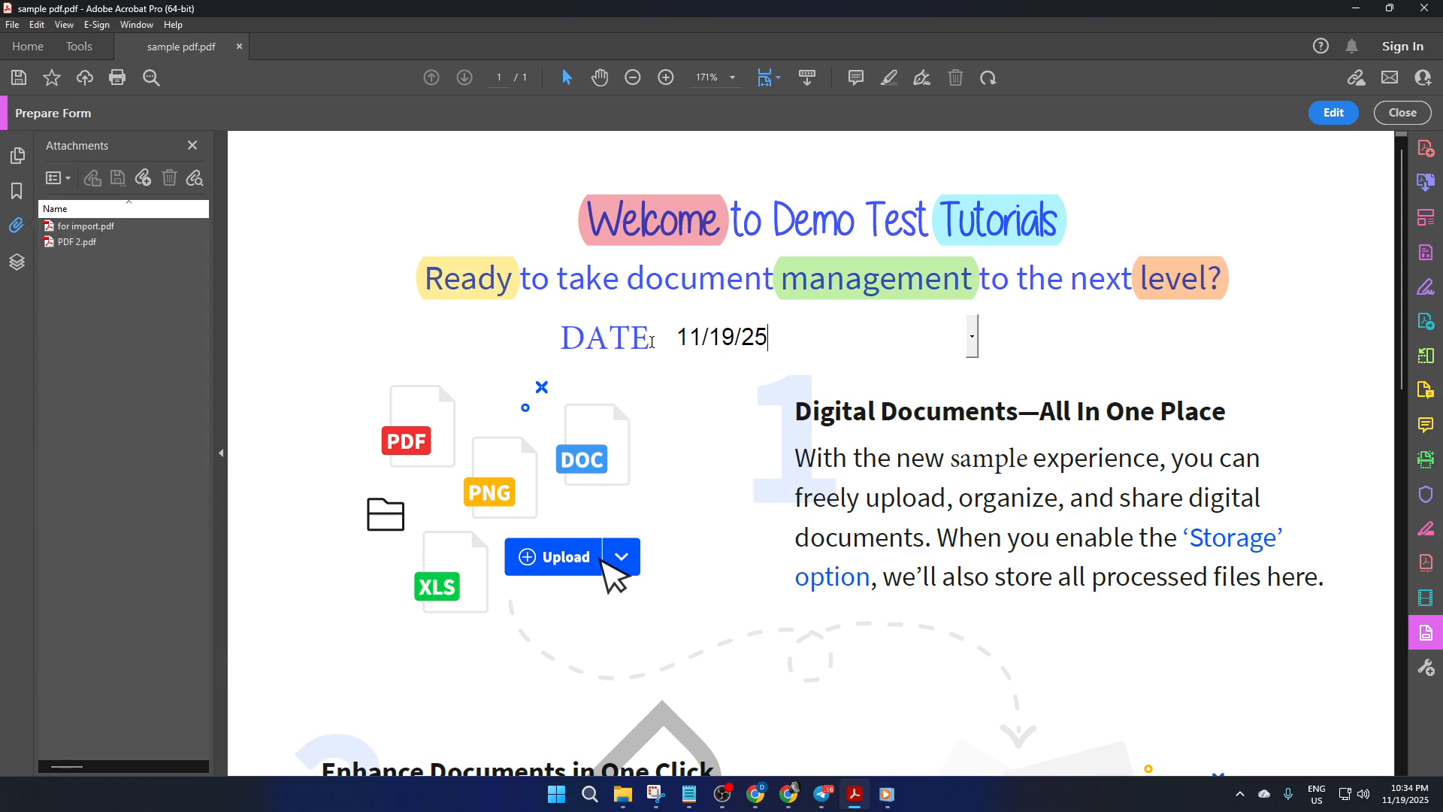
pyautogui.click(652, 341)
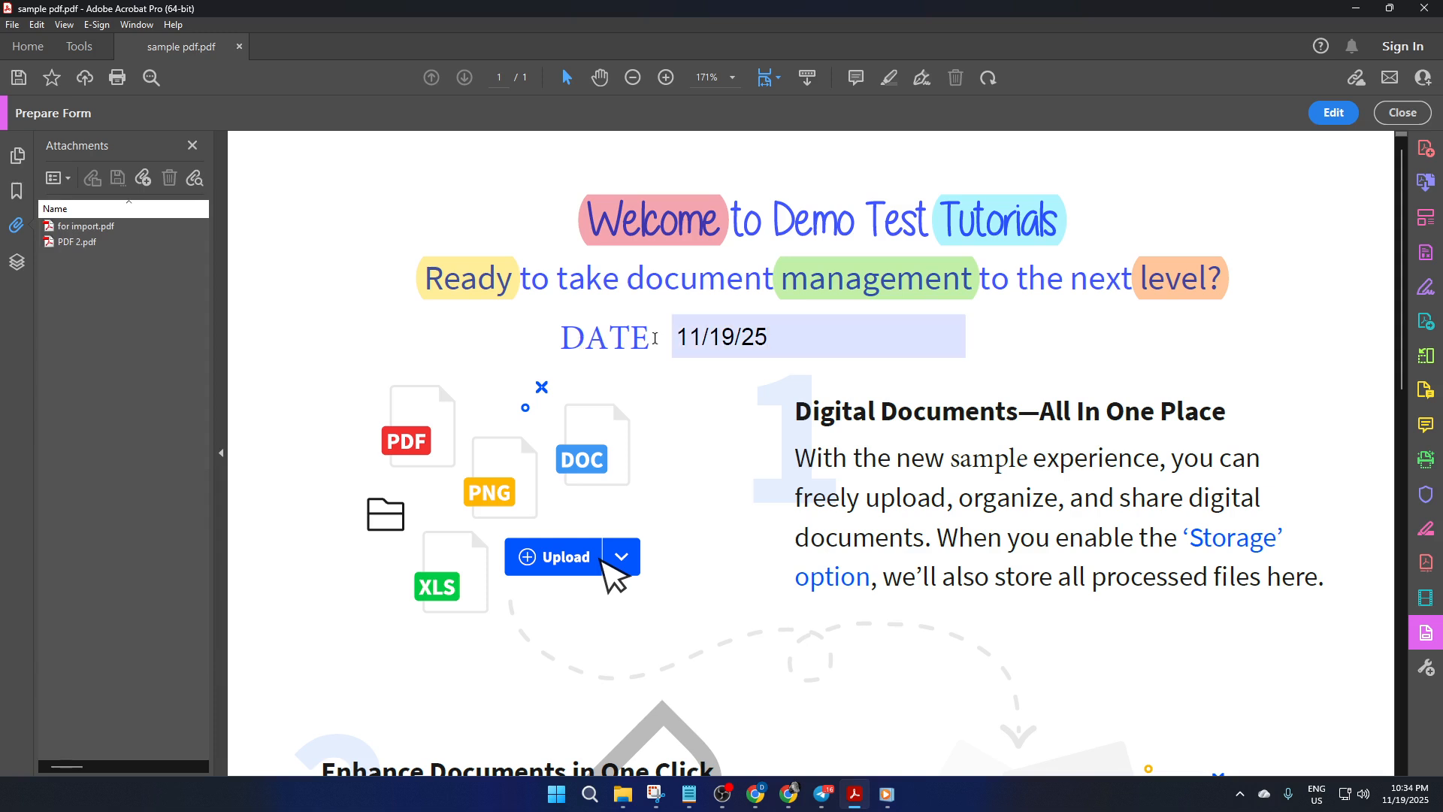
pyautogui.click(736, 338)
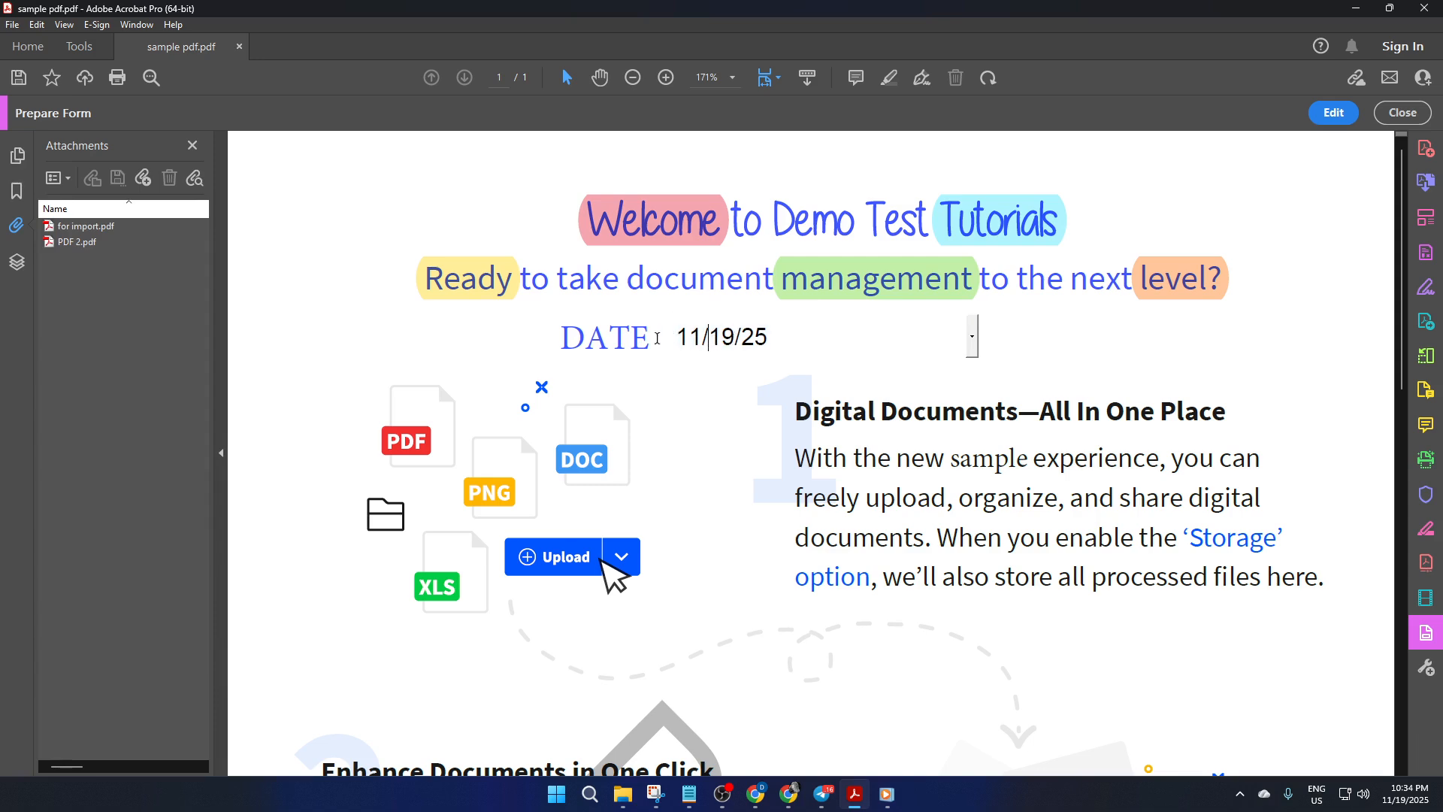
pyautogui.click(657, 339)
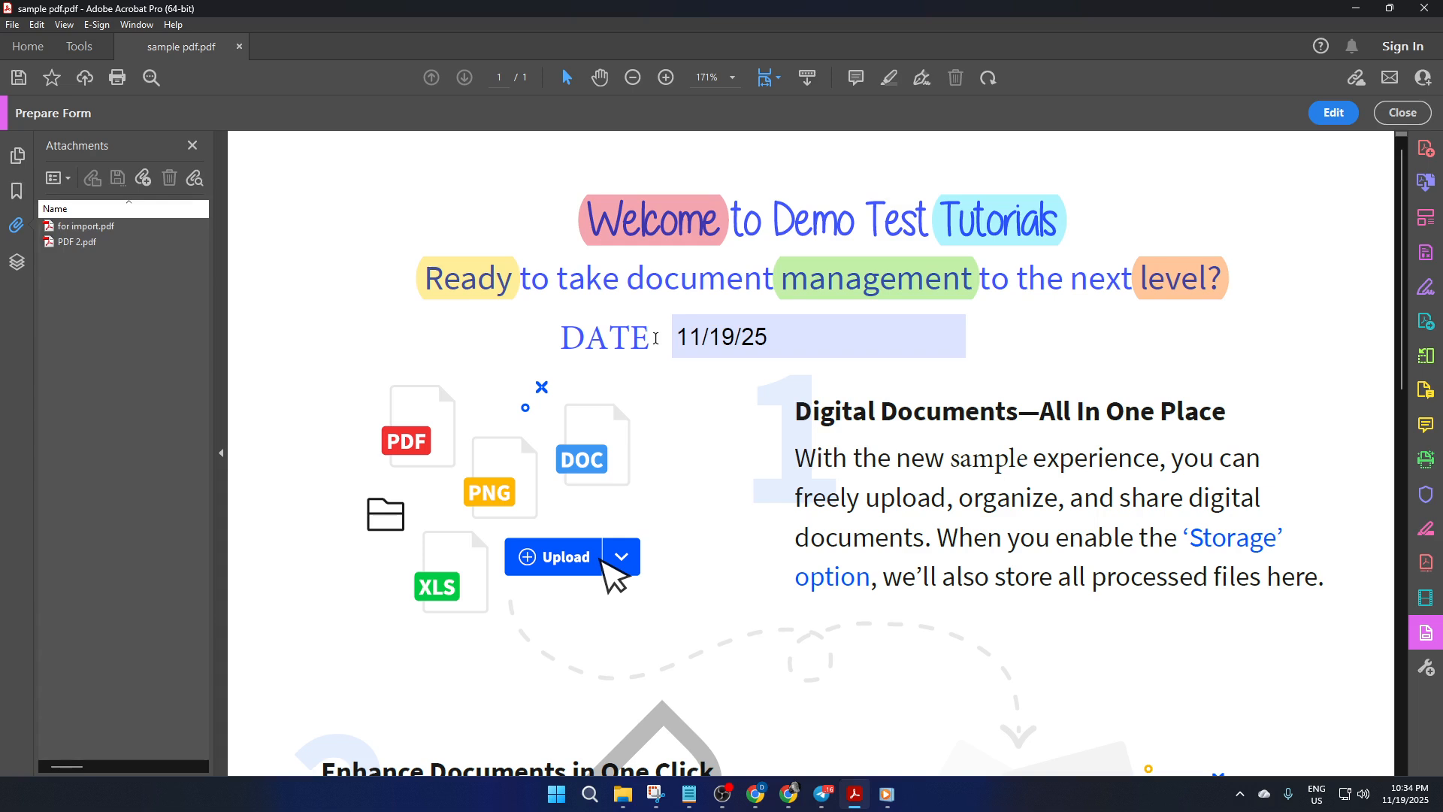
# Exit Prepare Form and return to the normal view of sample pdf.pdf
pyautogui.click(1403, 114)
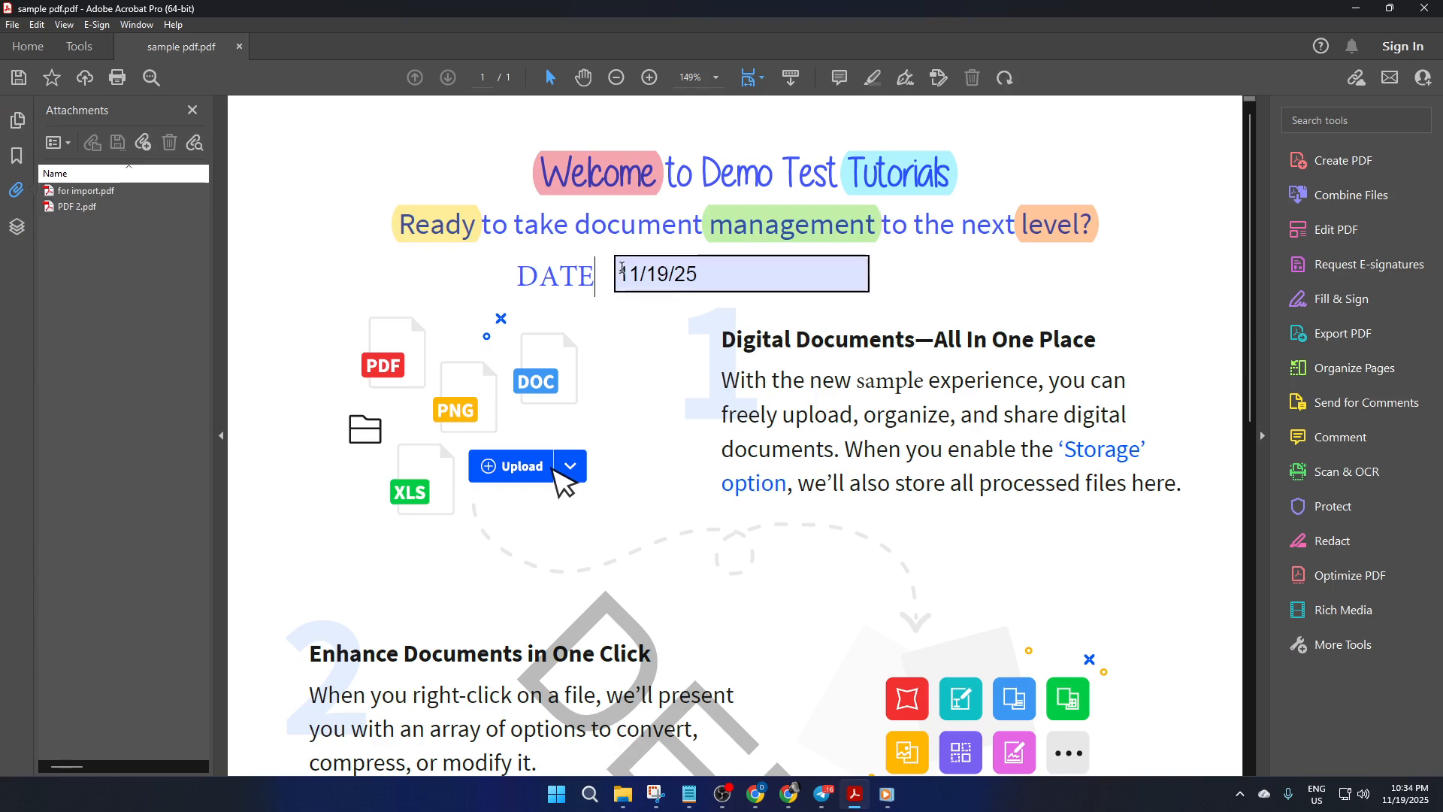
pyautogui.click(28, 47)
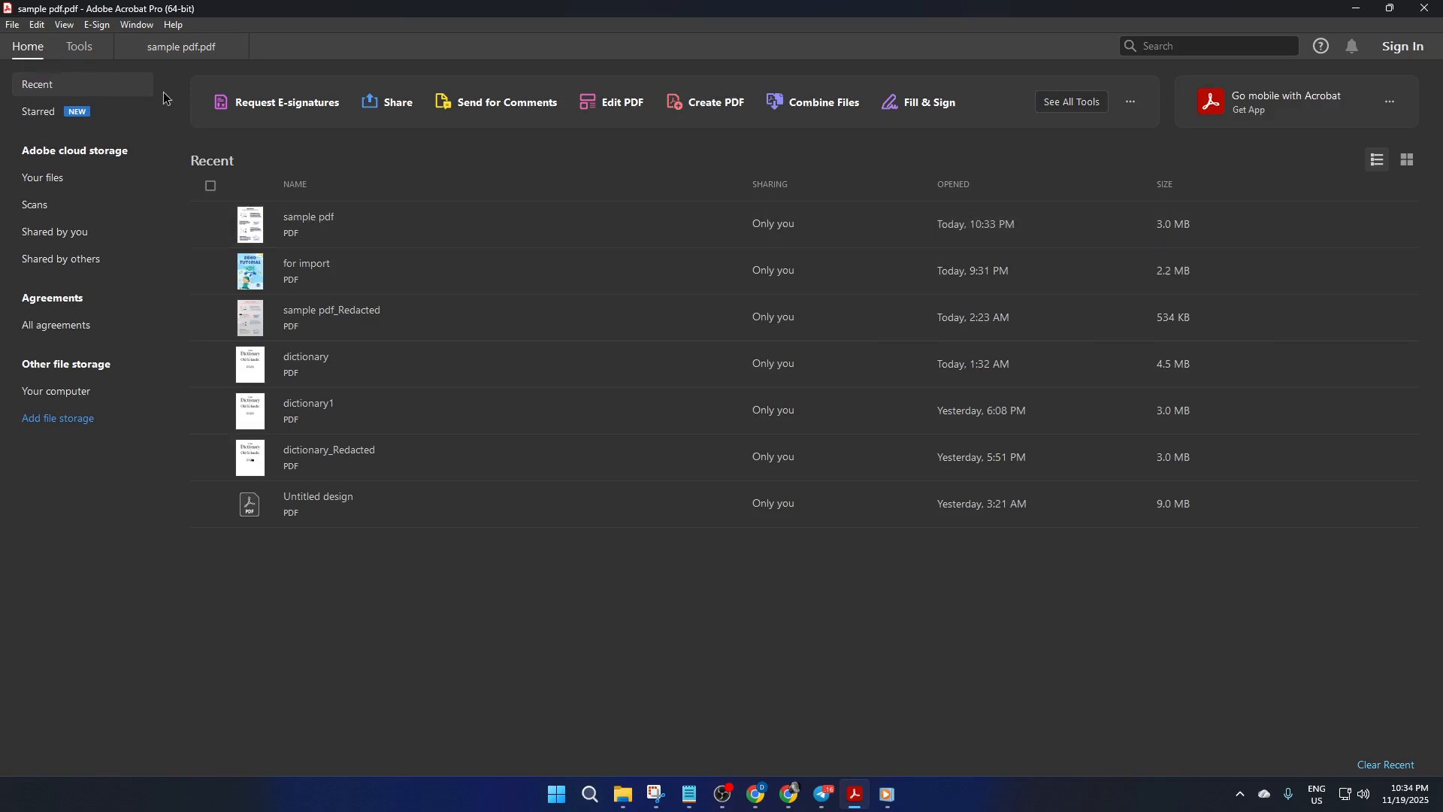
pyautogui.click(197, 50)
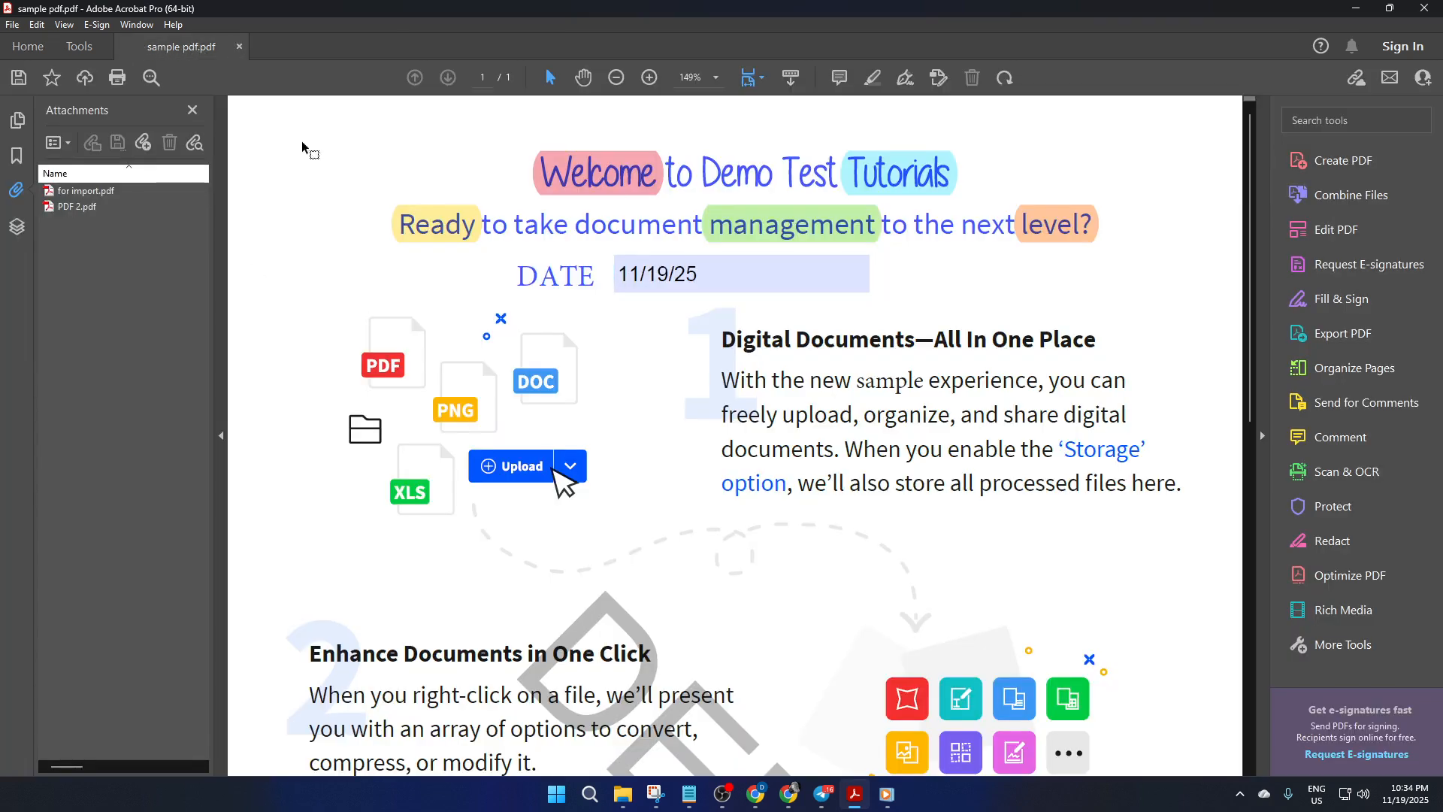
# Bring up the file commands for sample pdf.pdf
pyautogui.click(12, 24)
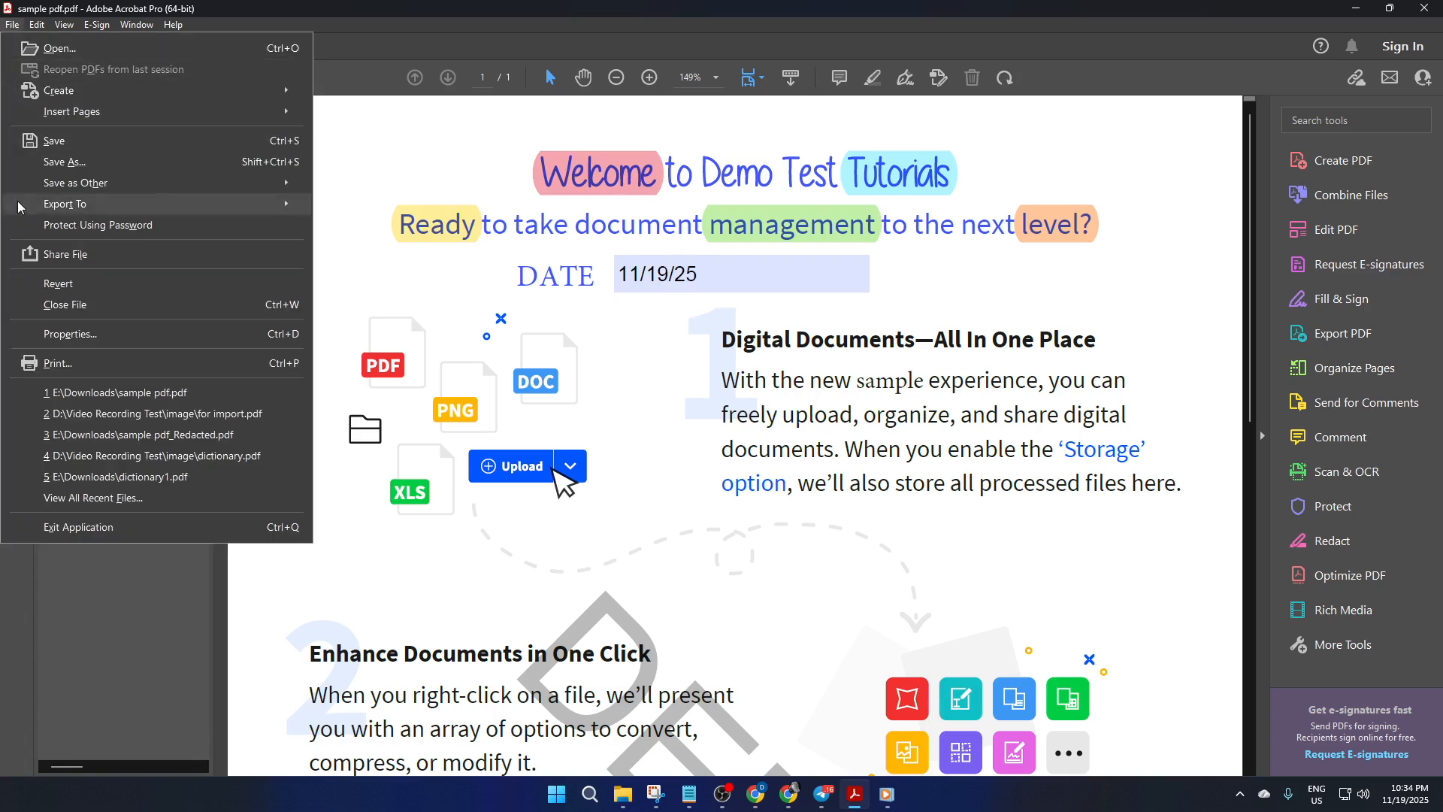